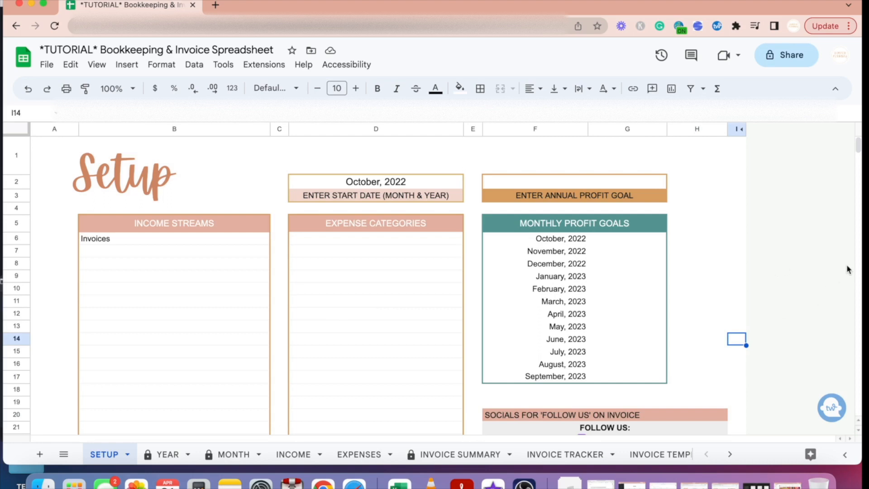
- Set the start date on the SETUP sheet to 1/2023
{"action": "left_click", "coordinate": [746, 391]}
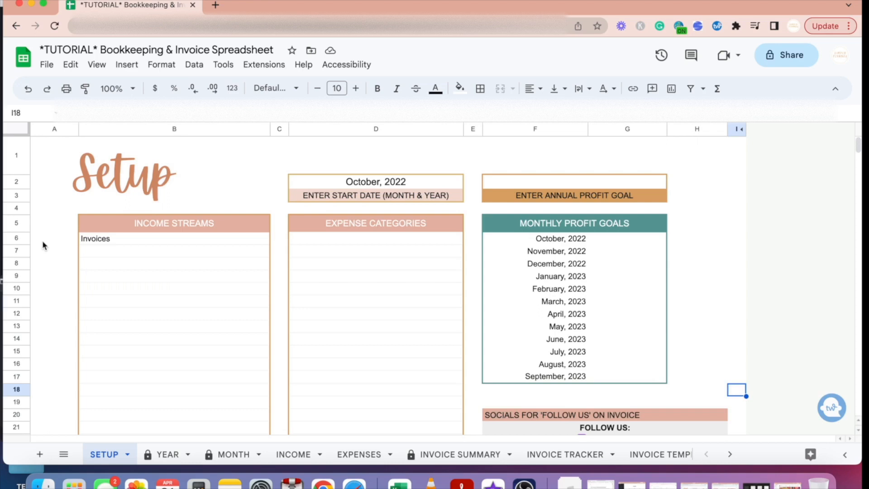
{"action": "left_click", "coordinate": [388, 184]}
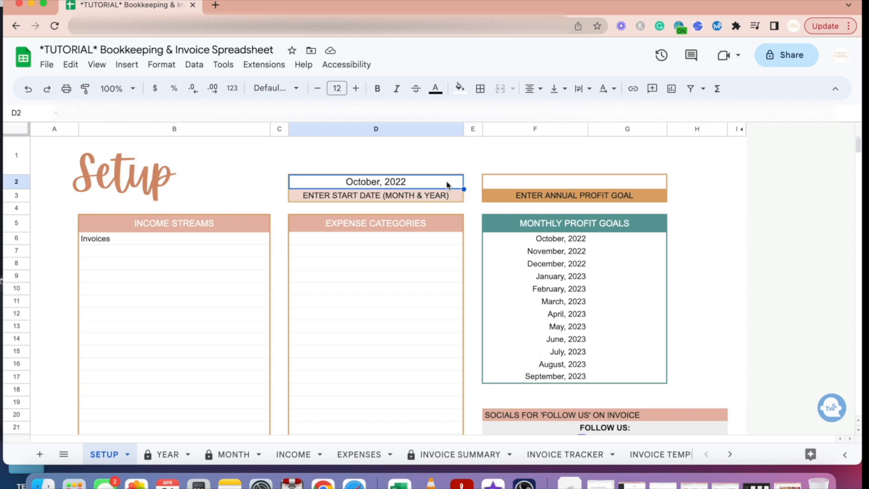
{"action": "type", "text": "1/2023"}
{"action": "key", "text": "Return"}
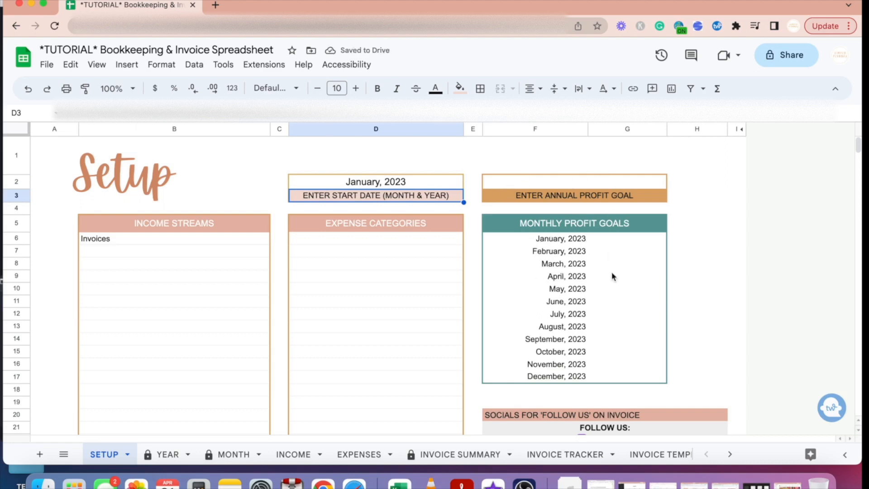
- Examine the monthly profit goals table from January to December 2023 and the annual profit goal field on the SETUP sheet
{"action": "left_click", "coordinate": [613, 276]}
{"action": "left_click", "coordinate": [550, 243]}
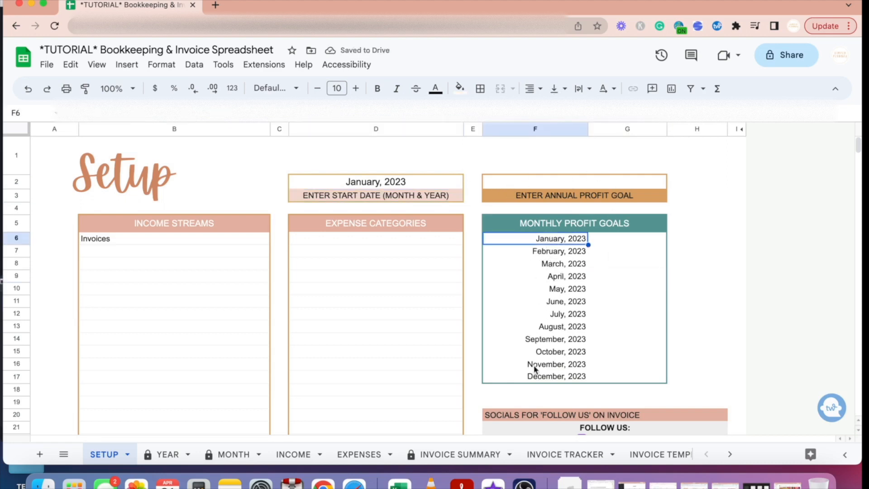
{"action": "left_click", "coordinate": [543, 380]}
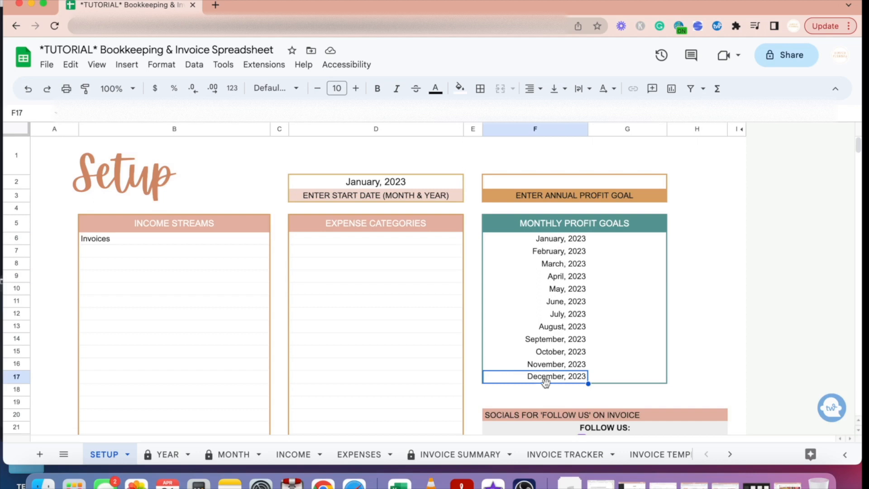
{"action": "left_click", "coordinate": [590, 179]}
{"action": "left_click", "coordinate": [621, 243]}
{"action": "left_click", "coordinate": [545, 181]}
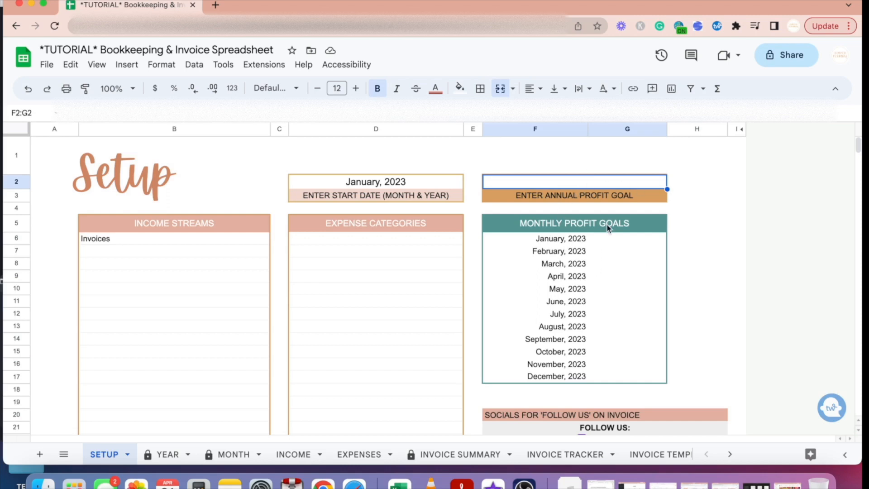
{"action": "left_click", "coordinate": [623, 250]}
{"action": "key", "text": "Down"}
{"action": "key", "text": "Down"}
{"action": "key", "text": "Down"}
{"action": "scroll", "coordinate": [403, 314], "scroll_direction": "down", "scroll_amount": 4}
{"action": "scroll", "coordinate": [317, 290], "scroll_direction": "up", "scroll_amount": 1}
{"action": "scroll", "coordinate": [201, 222], "scroll_direction": "up", "scroll_amount": 1}
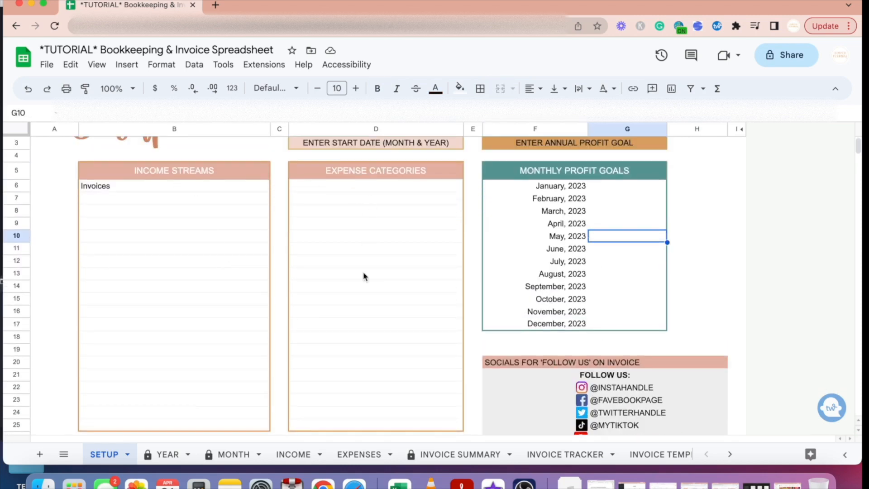
- Examine the products/services price list and the area beside it below the invoice socials block on the SETUP sheet
{"action": "scroll", "coordinate": [365, 276], "scroll_direction": "down", "scroll_amount": 2}
{"action": "scroll", "coordinate": [407, 294], "scroll_direction": "down", "scroll_amount": 9}
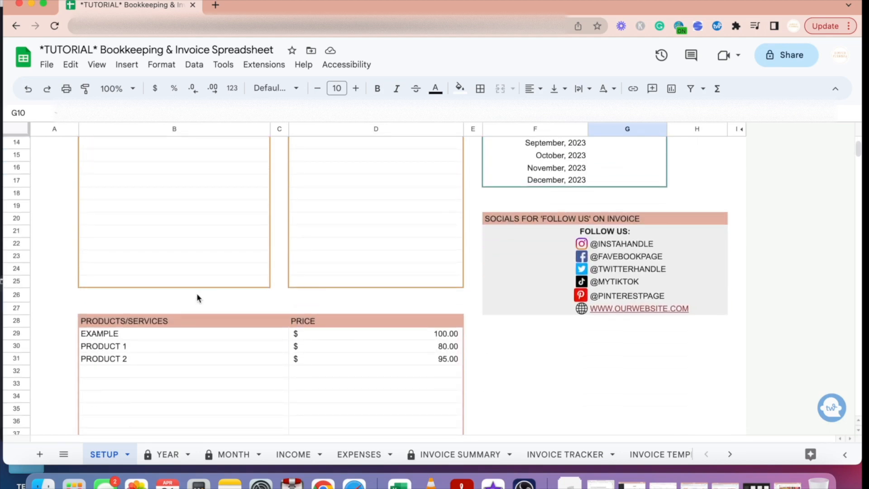
{"action": "left_click", "coordinate": [150, 322]}
{"action": "scroll", "coordinate": [235, 343], "scroll_direction": "down", "scroll_amount": 4}
{"action": "scroll", "coordinate": [234, 343], "scroll_direction": "down", "scroll_amount": 1}
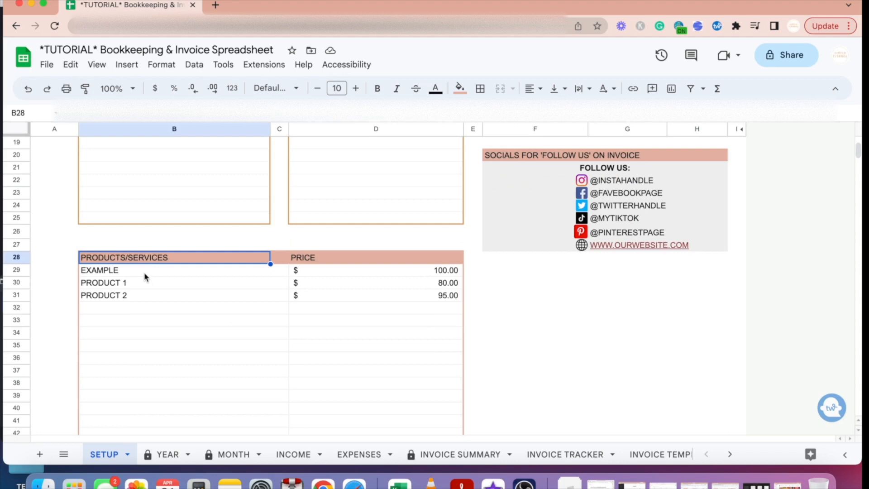
{"action": "scroll", "coordinate": [262, 311], "scroll_direction": "down", "scroll_amount": 3}
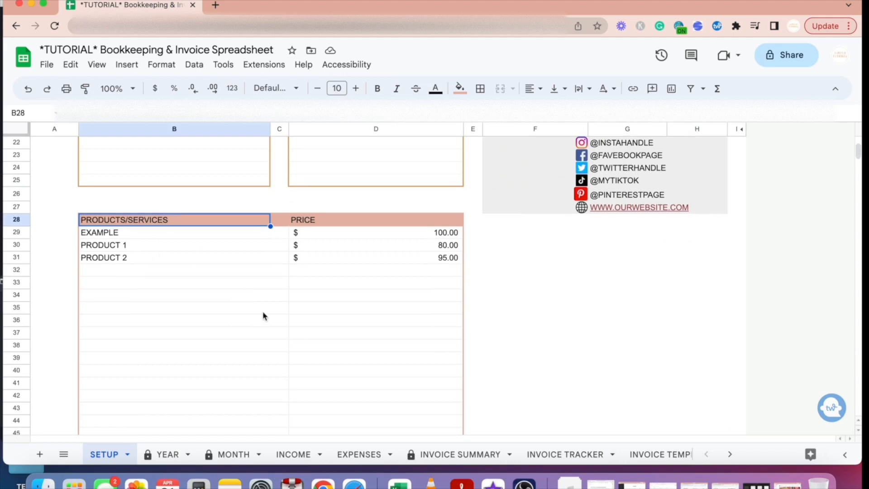
{"action": "left_click", "coordinate": [543, 349]}
{"action": "scroll", "coordinate": [545, 353], "scroll_direction": "down", "scroll_amount": 4}
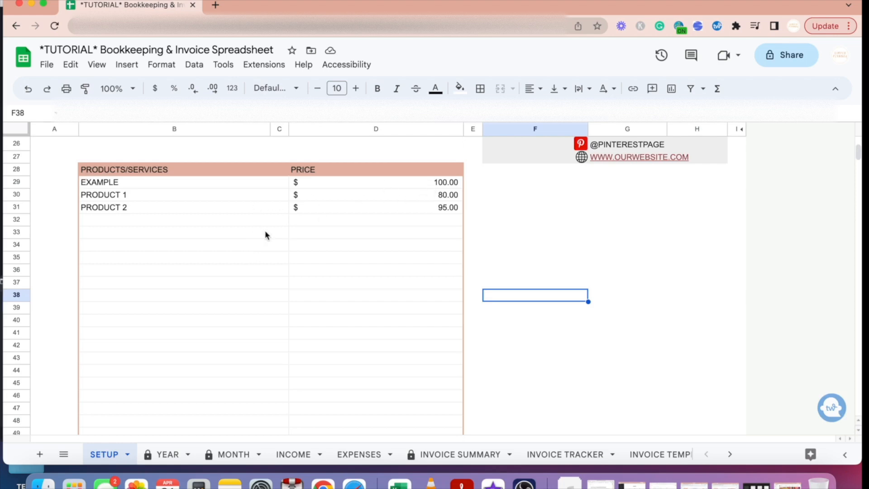
{"action": "left_click", "coordinate": [485, 304]}
{"action": "scroll", "coordinate": [485, 306], "scroll_direction": "down", "scroll_amount": 12}
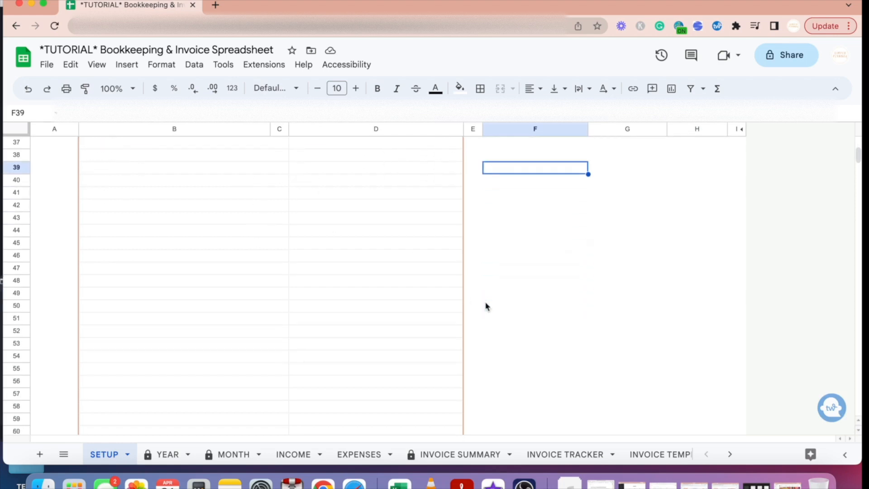
{"action": "scroll", "coordinate": [486, 306], "scroll_direction": "down", "scroll_amount": 20}
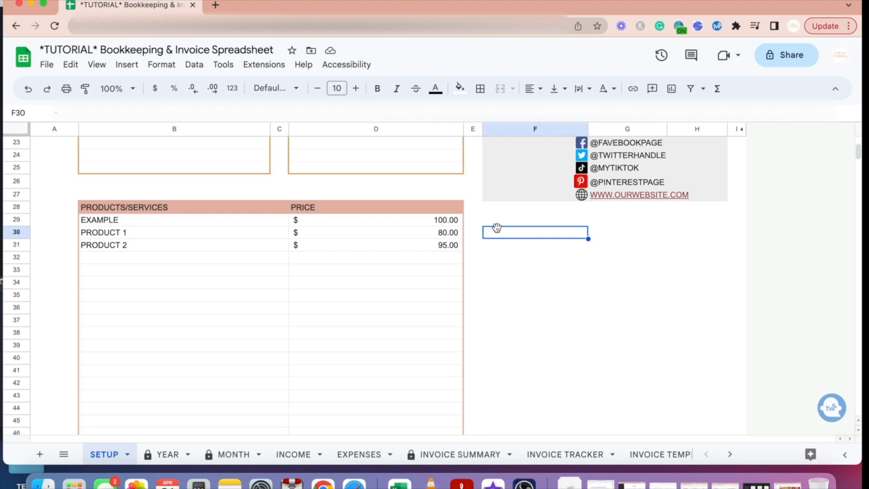
{"action": "key", "text": "Up"}
{"action": "key", "text": "Up"}
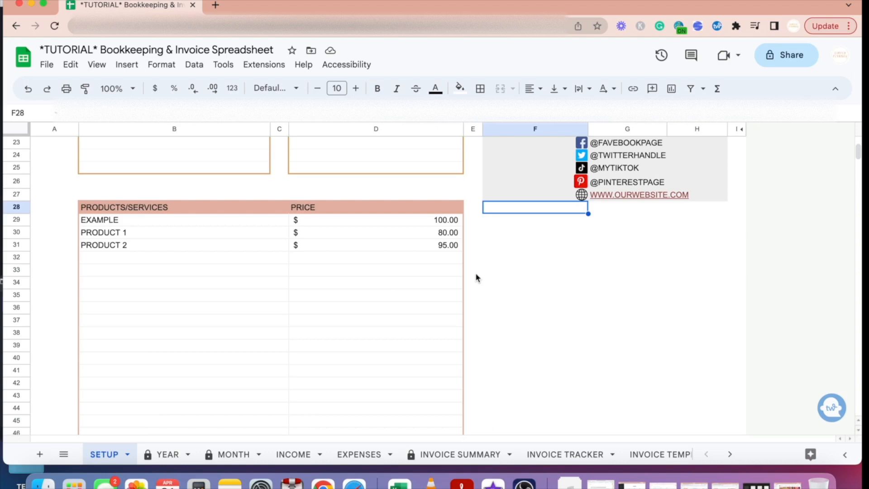
{"action": "left_click", "coordinate": [156, 190]}
{"action": "left_click", "coordinate": [607, 258]}
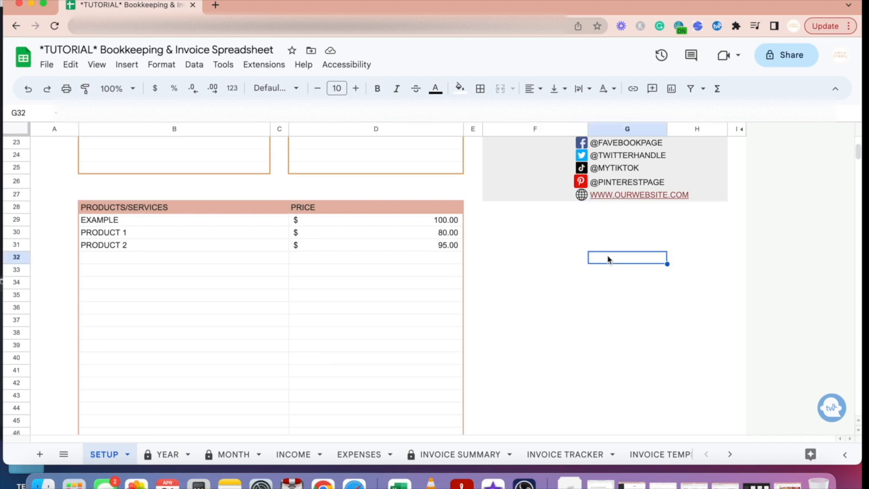
{"action": "left_click", "coordinate": [474, 208]}
{"action": "left_click", "coordinate": [490, 208]}
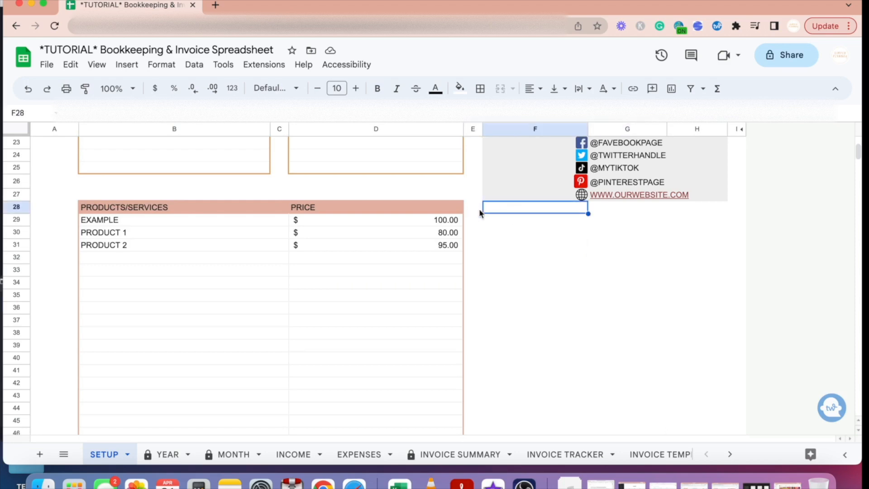
{"action": "left_click", "coordinate": [480, 210]}
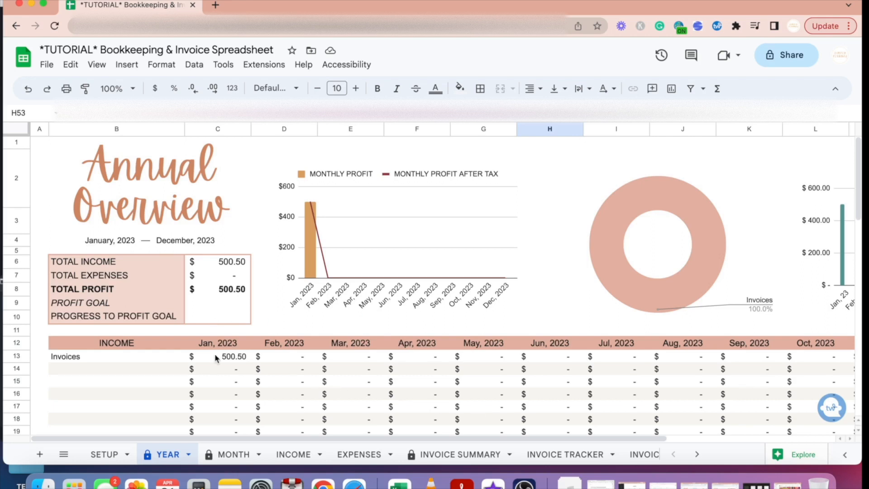
- Review the monthly income and expenses tables of the annual overview on the YEAR sheet, including their totals column
{"action": "scroll", "coordinate": [362, 368], "scroll_direction": "down", "scroll_amount": 3}
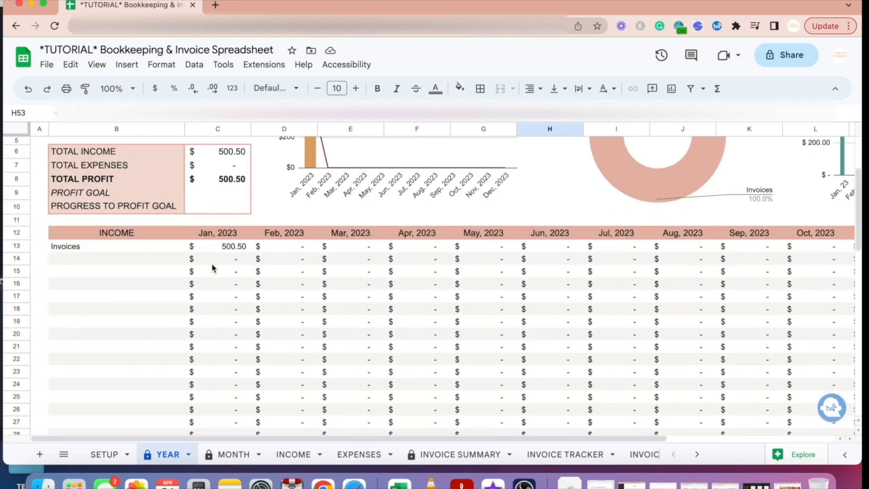
{"action": "scroll", "coordinate": [414, 346], "scroll_direction": "up", "scroll_amount": 3}
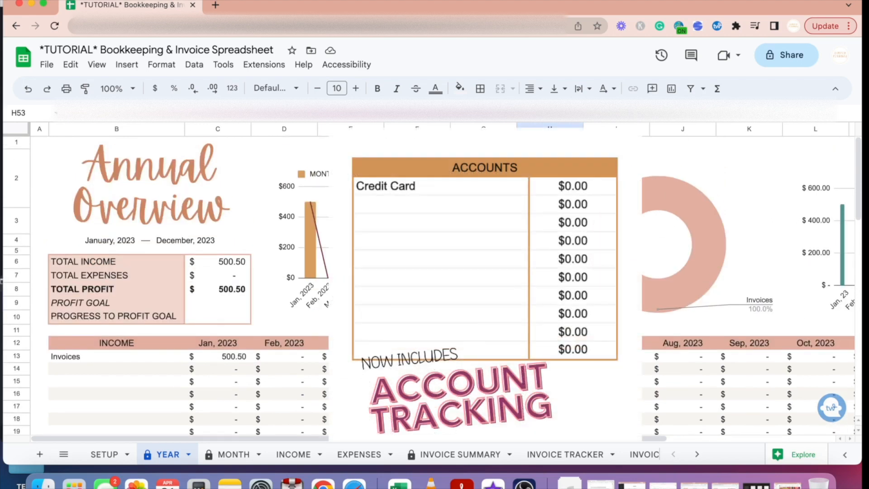
{"action": "left_click", "coordinate": [210, 359]}
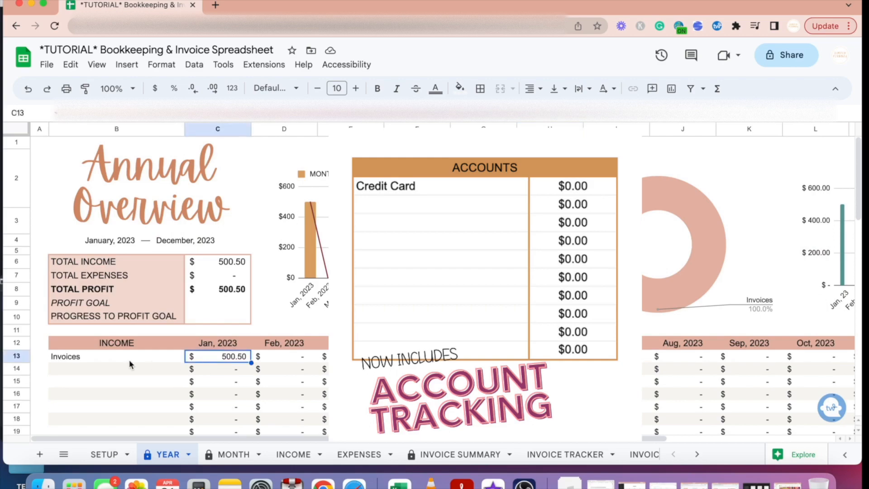
{"action": "left_click", "coordinate": [94, 357]}
{"action": "left_click", "coordinate": [354, 357]}
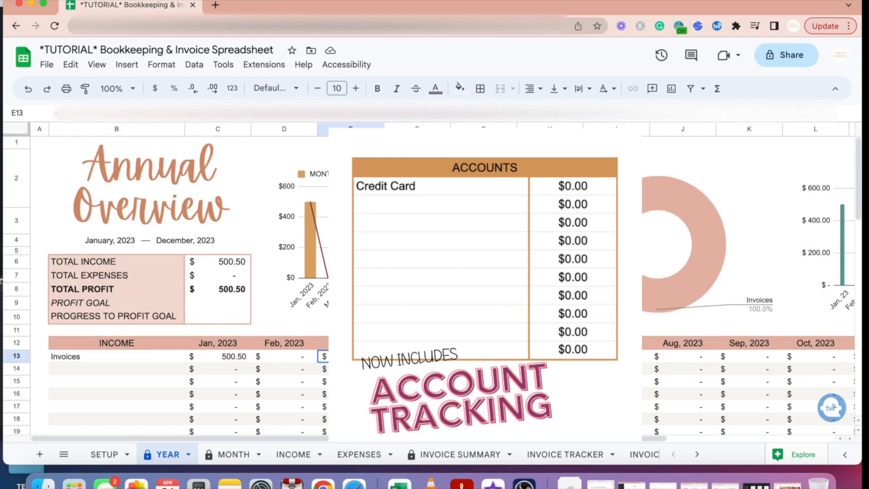
{"action": "scroll", "coordinate": [616, 361], "scroll_direction": "down", "scroll_amount": 3}
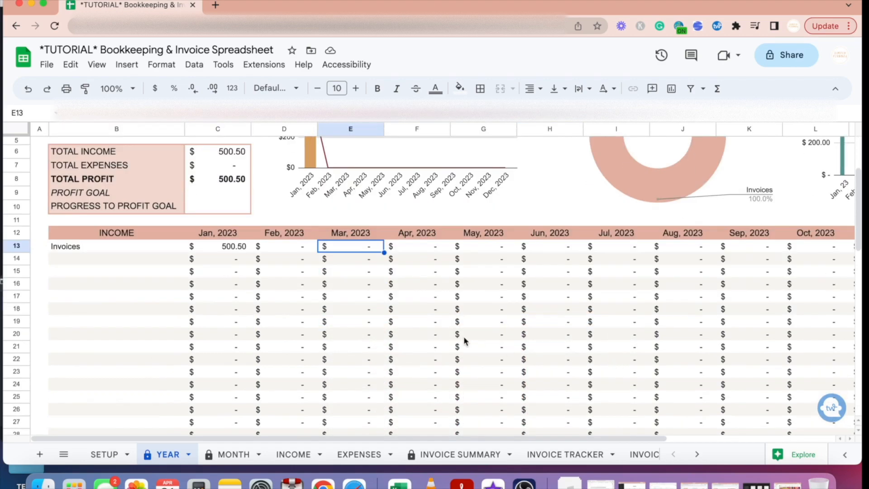
{"action": "left_click", "coordinate": [106, 247]}
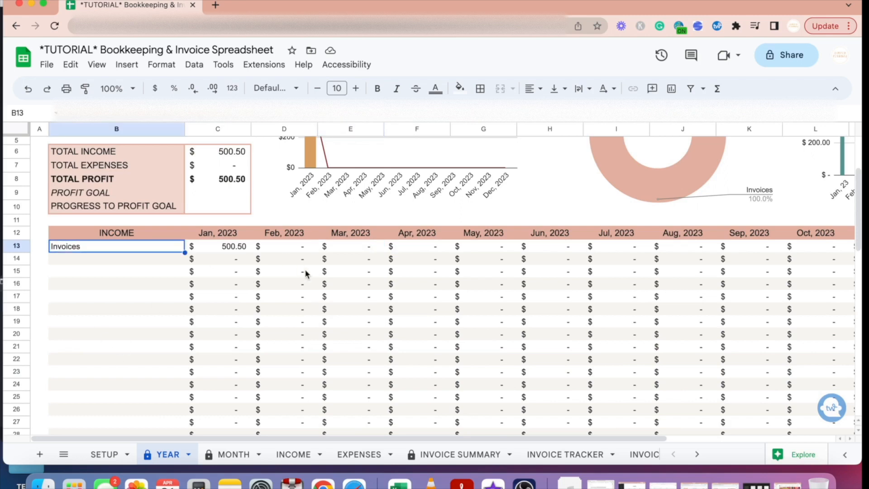
{"action": "scroll", "coordinate": [497, 344], "scroll_direction": "down", "scroll_amount": 5}
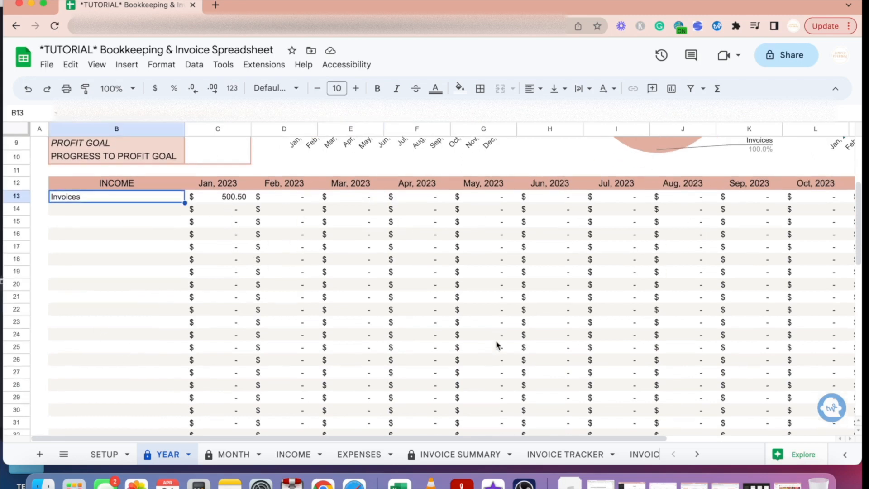
{"action": "scroll", "coordinate": [496, 344], "scroll_direction": "down", "scroll_amount": 10}
{"action": "scroll", "coordinate": [497, 344], "scroll_direction": "up", "scroll_amount": 3}
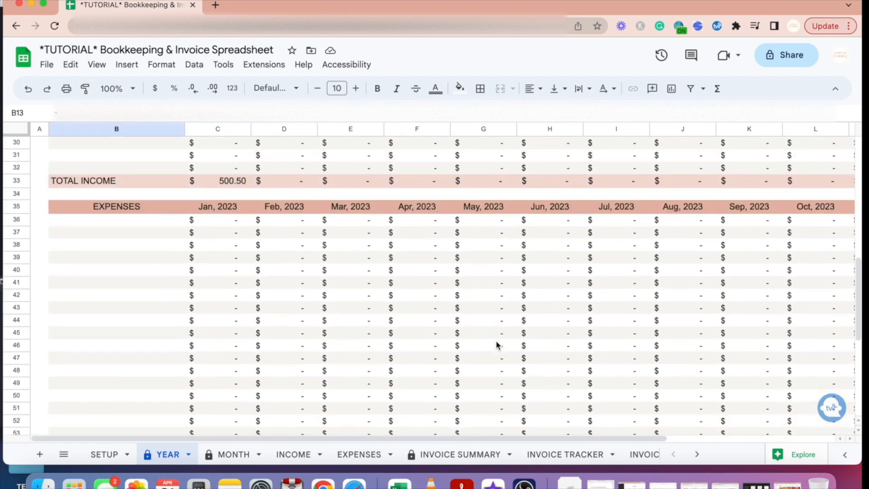
{"action": "scroll", "coordinate": [508, 305], "scroll_direction": "right", "scroll_amount": 3}
{"action": "scroll", "coordinate": [508, 304], "scroll_direction": "down", "scroll_amount": 3}
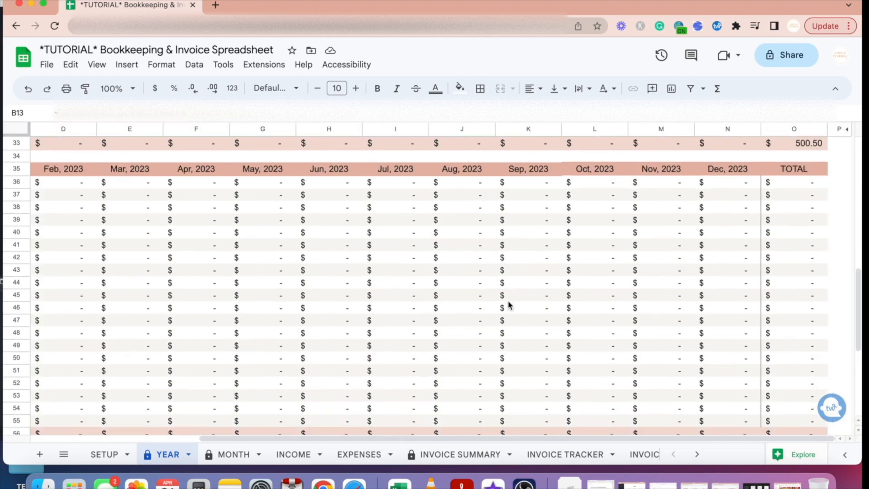
{"action": "scroll", "coordinate": [667, 302], "scroll_direction": "down", "scroll_amount": 5}
{"action": "scroll", "coordinate": [667, 302], "scroll_direction": "left", "scroll_amount": 3}
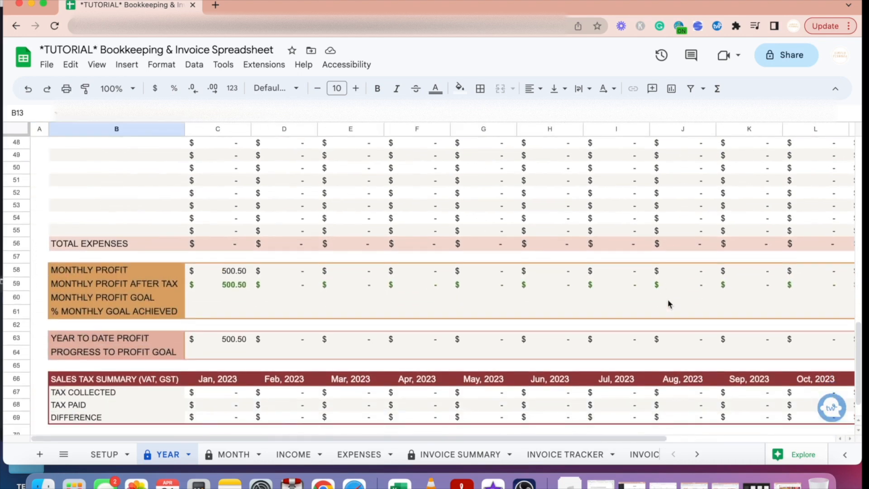
- Examine the monthly profit, profit goal, year-to-date profit and sales tax summary rows at the end of the annual overview
{"action": "left_click", "coordinate": [227, 272]}
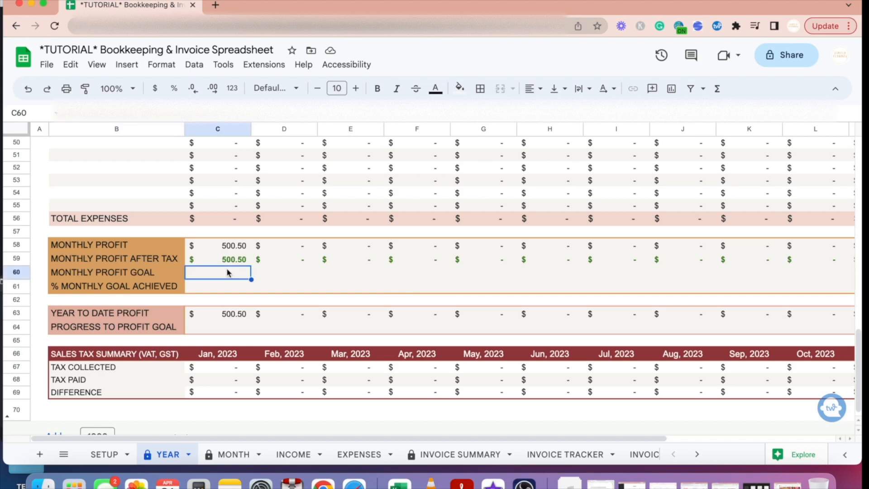
{"action": "left_click", "coordinate": [217, 368]}
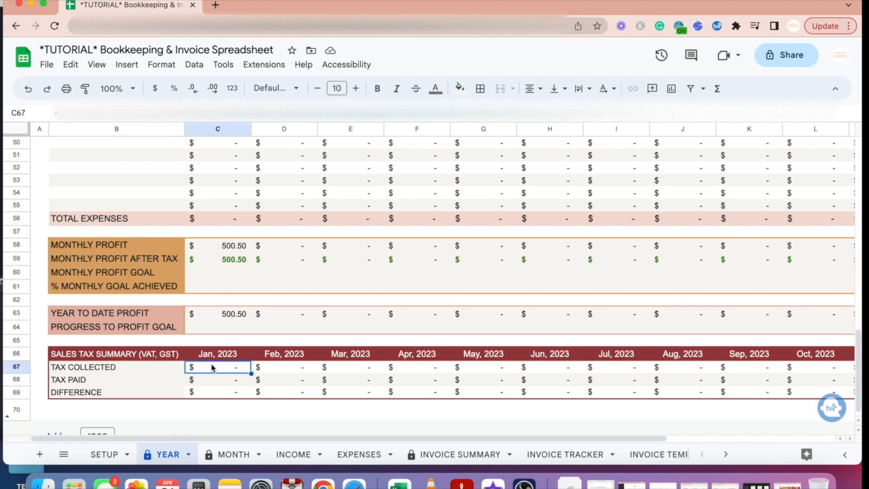
{"action": "left_click", "coordinate": [200, 394]}
{"action": "left_click", "coordinate": [294, 394]}
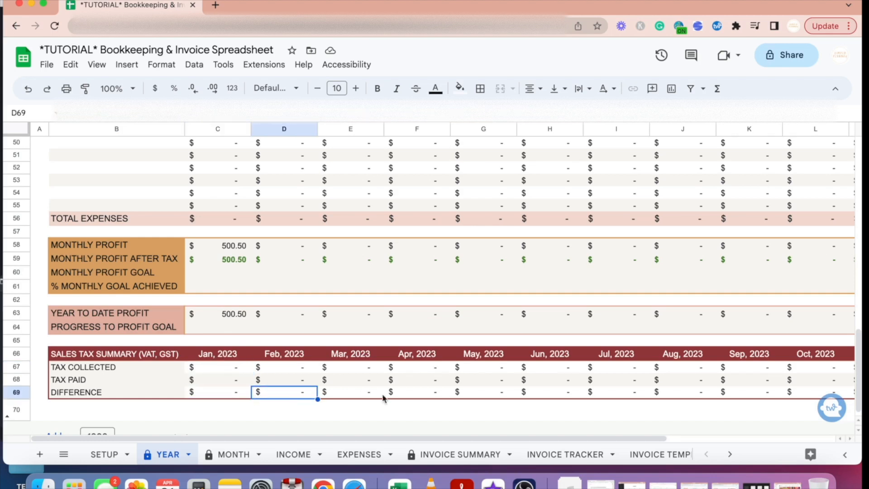
{"action": "left_click", "coordinate": [383, 395]}
{"action": "left_click", "coordinate": [304, 395]}
{"action": "scroll", "coordinate": [205, 398], "scroll_direction": "up", "scroll_amount": 1}
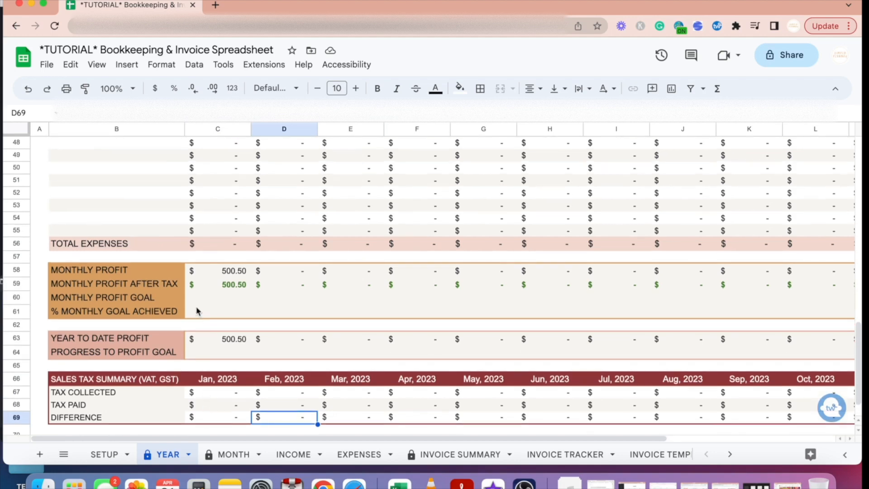
{"action": "left_click", "coordinate": [249, 271]}
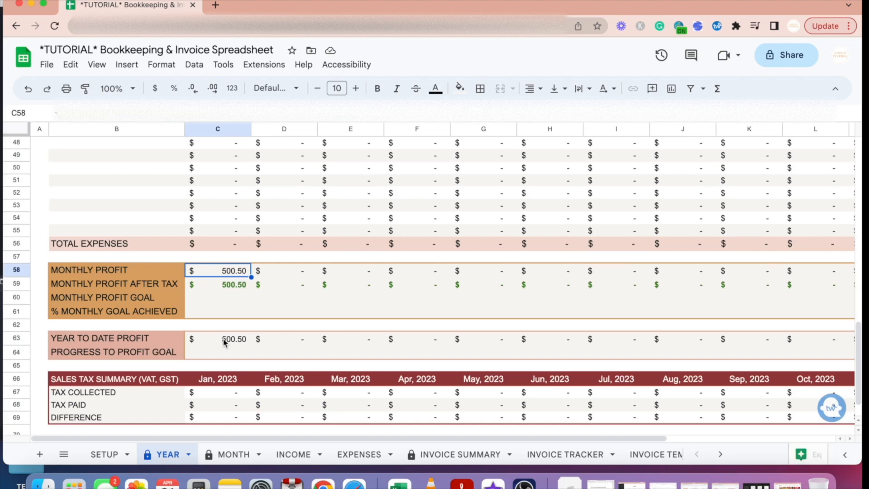
{"action": "left_click", "coordinate": [221, 288]}
{"action": "left_click", "coordinate": [231, 317]}
{"action": "left_click", "coordinate": [216, 298]}
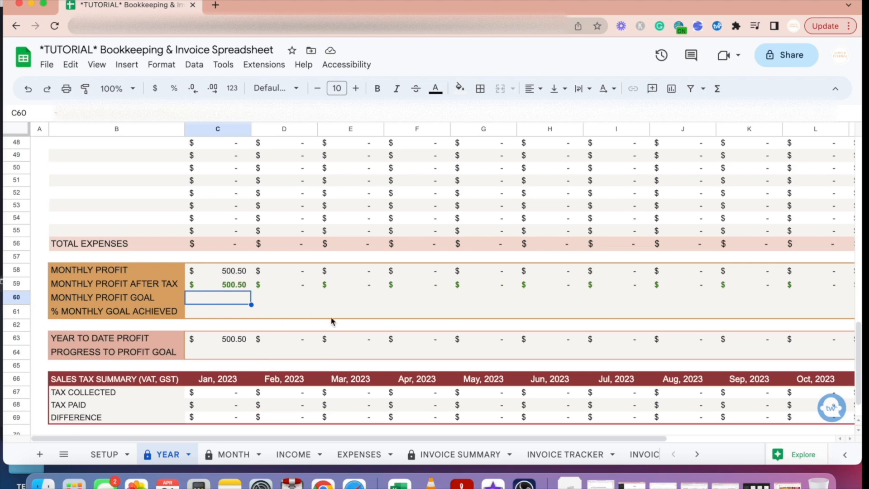
- View the monthly profit, income breakdown and income versus expenses charts above the annual overview's income table
{"action": "scroll", "coordinate": [466, 329], "scroll_direction": "up", "scroll_amount": 10}
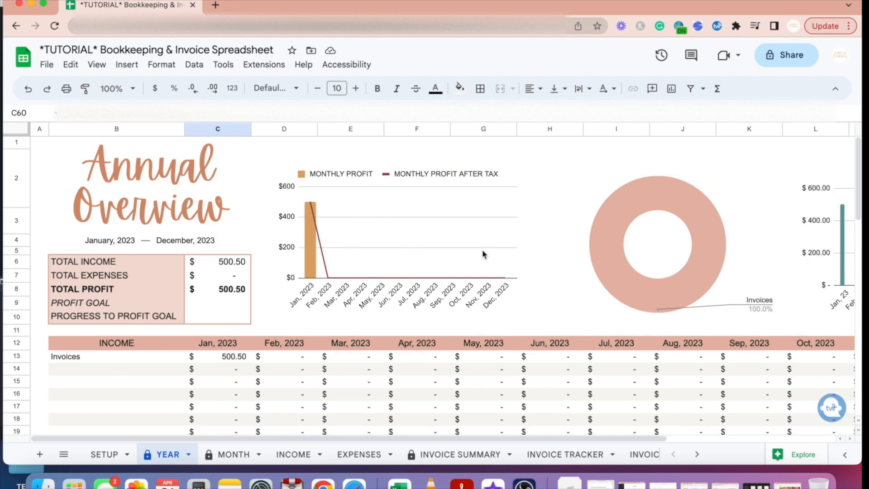
{"action": "scroll", "coordinate": [482, 249], "scroll_direction": "right", "scroll_amount": 5}
{"action": "scroll", "coordinate": [398, 239], "scroll_direction": "right", "scroll_amount": 2}
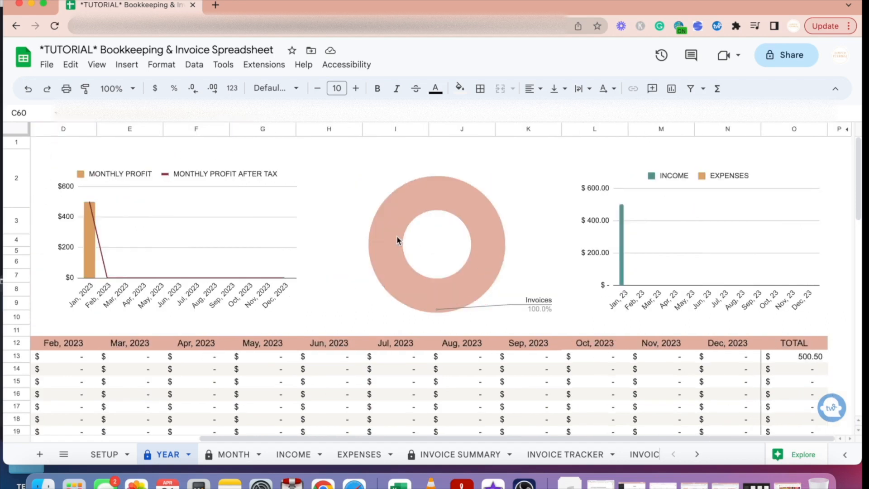
- Examine the income breakdown doughnut chart on the YEAR sheet and return to the annual summary block
{"action": "left_click", "coordinate": [445, 247]}
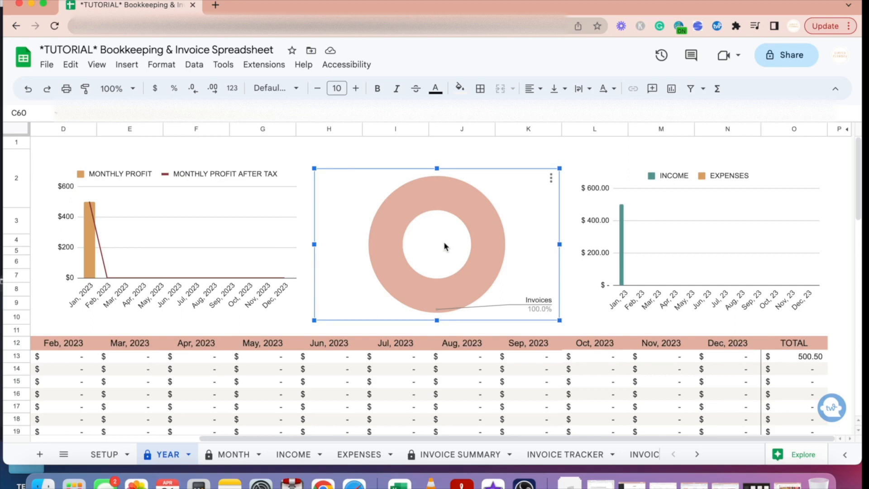
{"action": "mouse_move", "coordinate": [457, 218]}
{"action": "scroll", "coordinate": [702, 290], "scroll_direction": "left", "scroll_amount": 5}
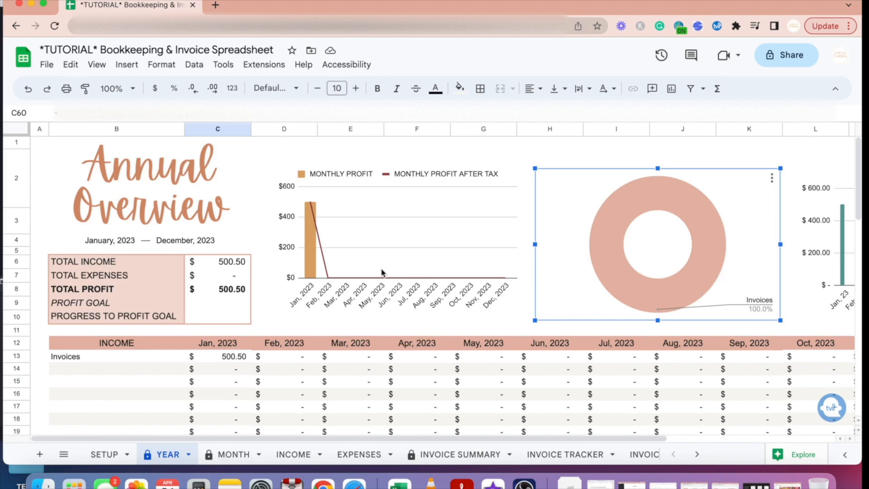
- Open the MONTH sheet and preview February 2023 in its month selector, returning the selection to January 2023
{"action": "left_click", "coordinate": [233, 455]}
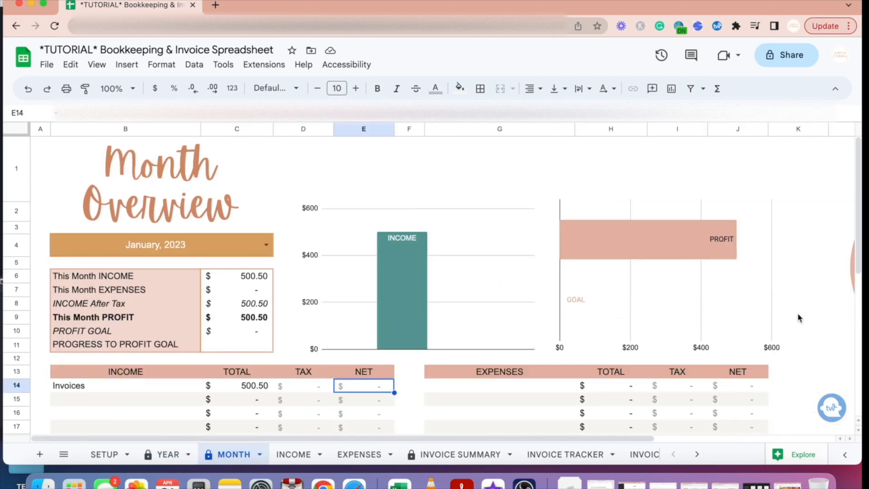
{"action": "scroll", "coordinate": [442, 298], "scroll_direction": "down", "scroll_amount": 10}
{"action": "scroll", "coordinate": [434, 303], "scroll_direction": "up", "scroll_amount": 10}
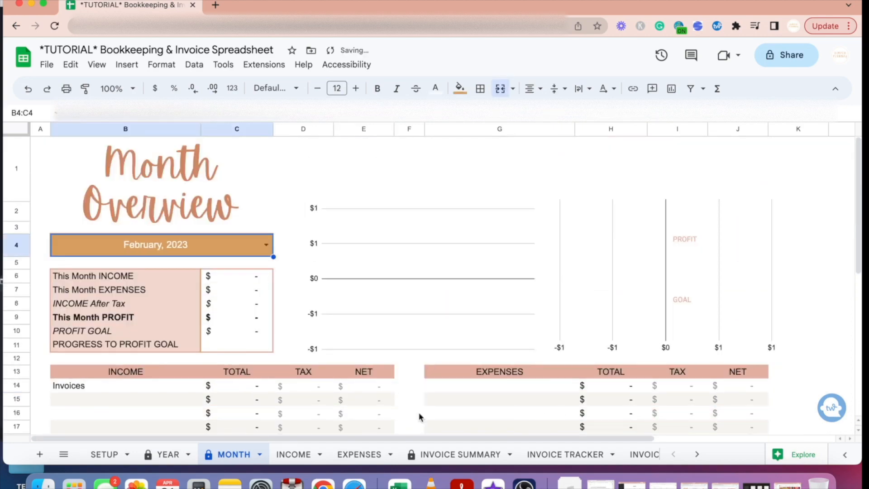
{"action": "scroll", "coordinate": [283, 413], "scroll_direction": "down", "scroll_amount": 5}
{"action": "scroll", "coordinate": [283, 413], "scroll_direction": "up", "scroll_amount": 5}
{"action": "left_click", "coordinate": [266, 245]}
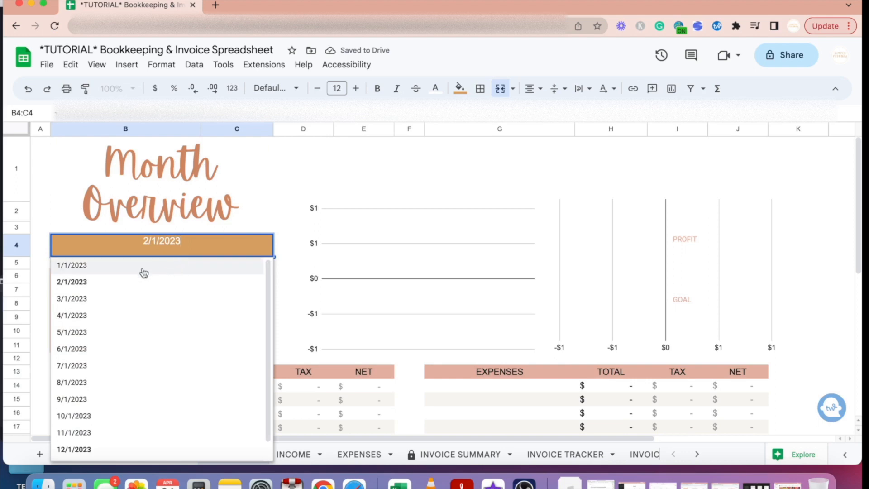
{"action": "left_click", "coordinate": [147, 267]}
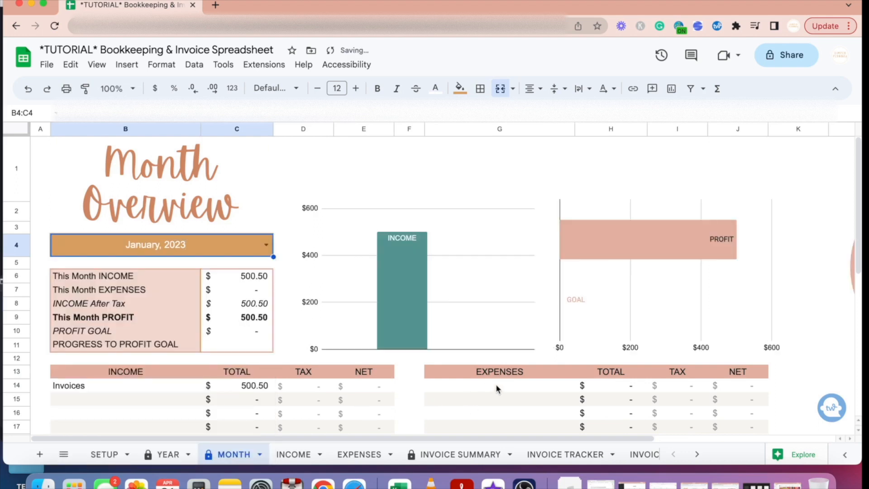
- Review the January 2023 income, profit versus goal and income breakdown charts on the MONTH sheet
{"action": "scroll", "coordinate": [635, 386], "scroll_direction": "right", "scroll_amount": 5}
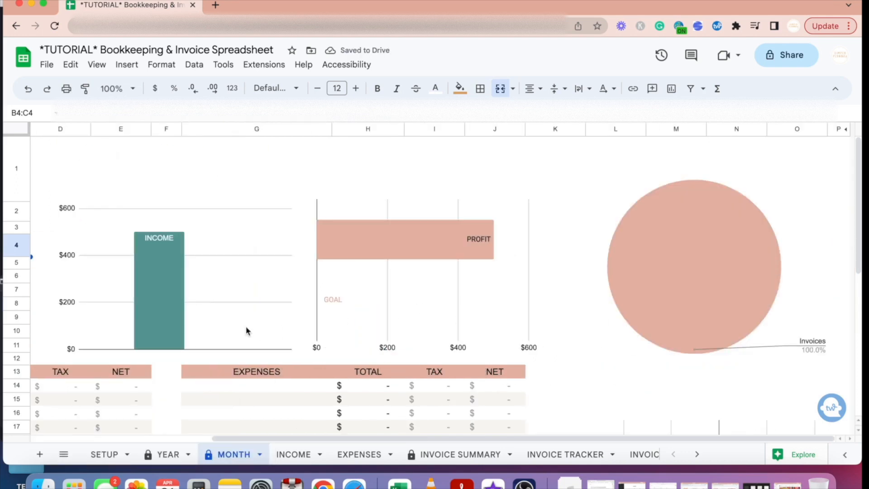
{"action": "scroll", "coordinate": [246, 326], "scroll_direction": "left", "scroll_amount": 5}
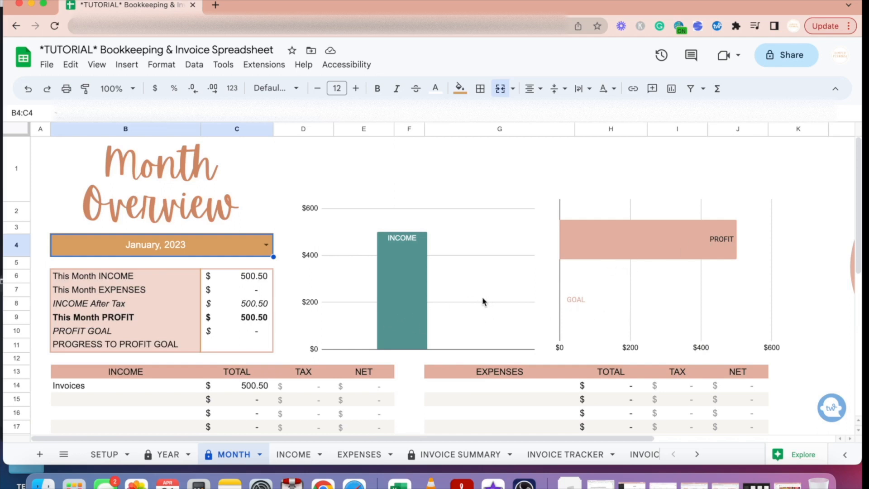
{"action": "scroll", "coordinate": [482, 296], "scroll_direction": "right", "scroll_amount": 5}
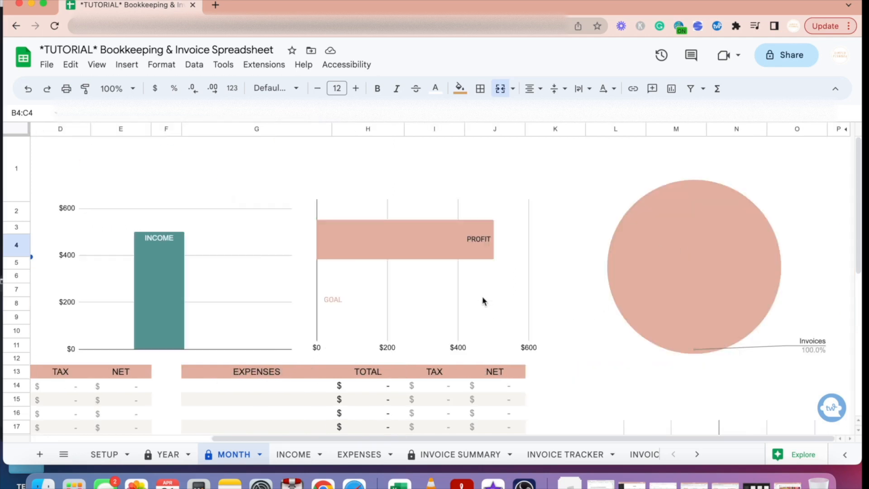
{"action": "left_click", "coordinate": [665, 287]}
- Open the INCOME sheet and look over its entry table from the category column to the notes column
{"action": "left_click", "coordinate": [294, 454]}
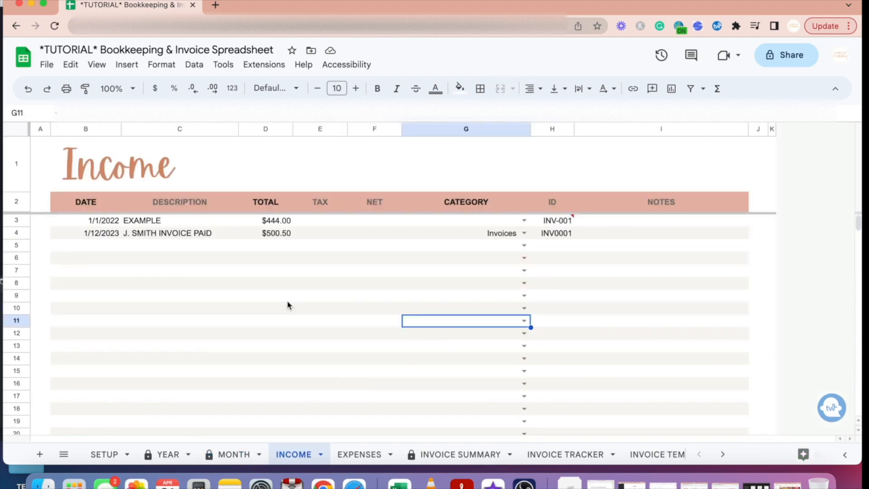
{"action": "left_click", "coordinate": [525, 282]}
{"action": "left_click", "coordinate": [669, 325]}
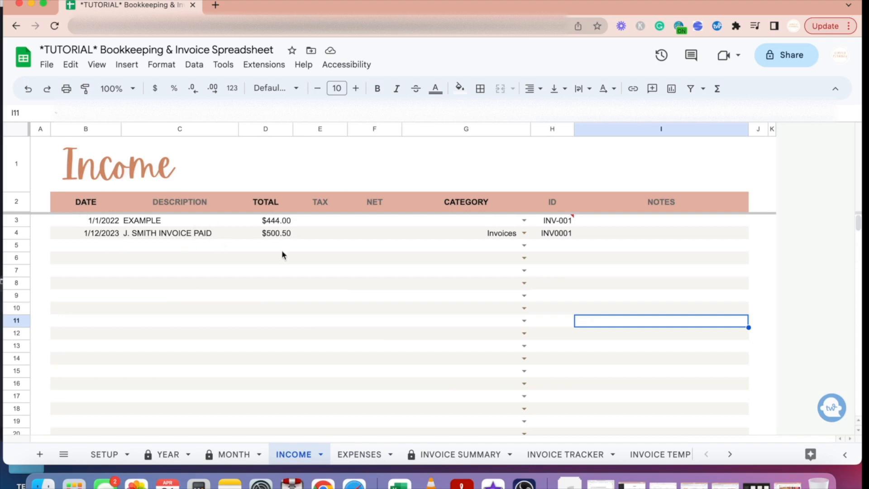
- Inspect the example income entry's tax and net cells and its available category choices, leaving the category blank
{"action": "left_click", "coordinate": [319, 222]}
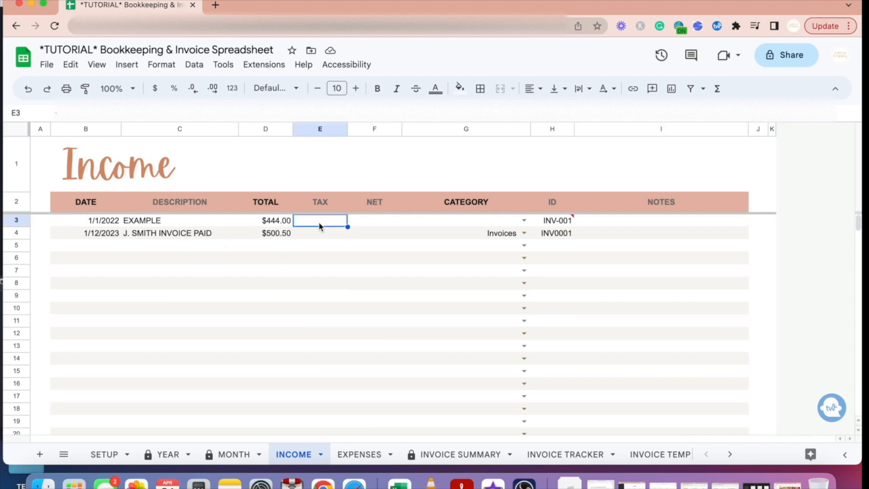
{"action": "left_click", "coordinate": [374, 221]}
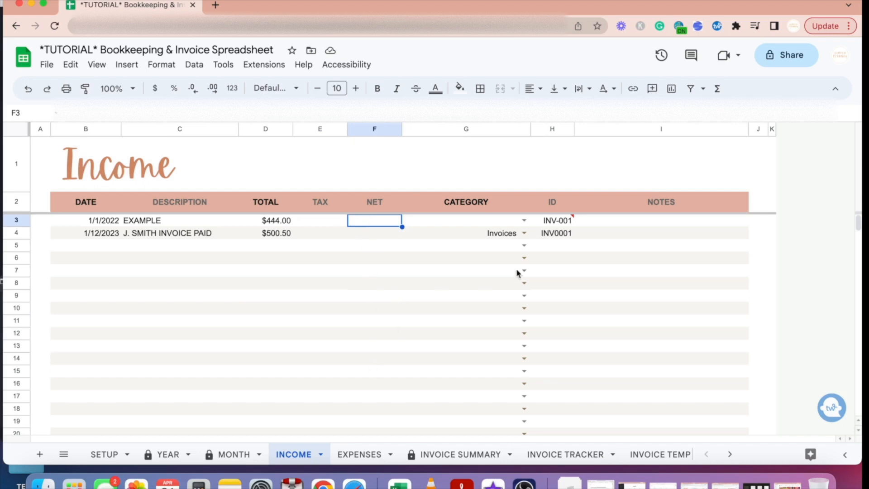
{"action": "left_click", "coordinate": [472, 233]}
{"action": "left_click", "coordinate": [523, 221]}
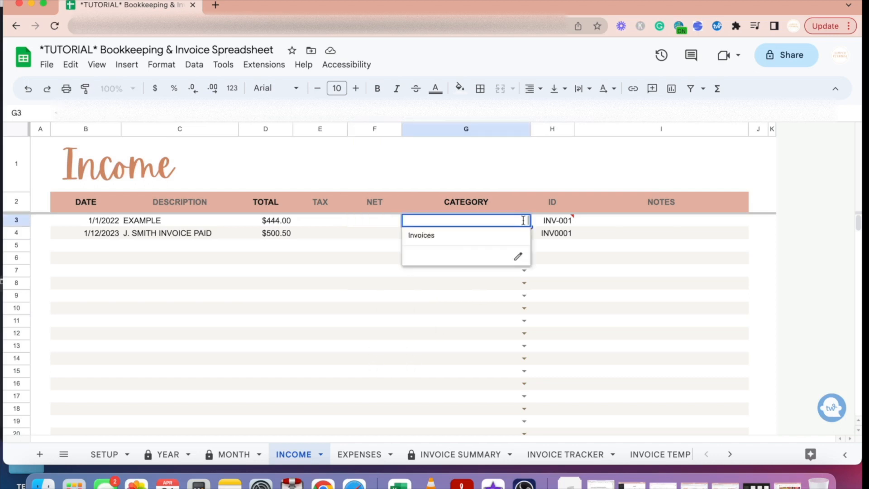
{"action": "left_click", "coordinate": [456, 398]}
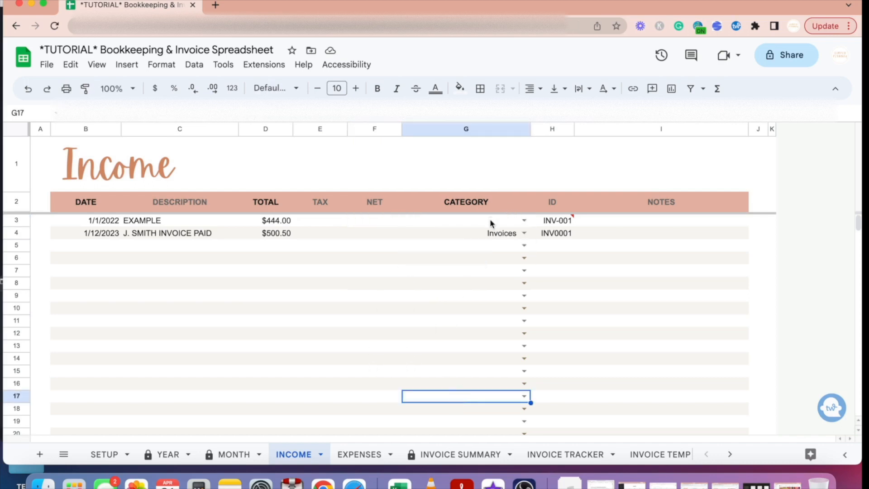
- Visit the EXPENSES sheet and review the totals and invoice list on the INVOICE SUMMARY sheet
{"action": "left_click", "coordinate": [367, 461]}
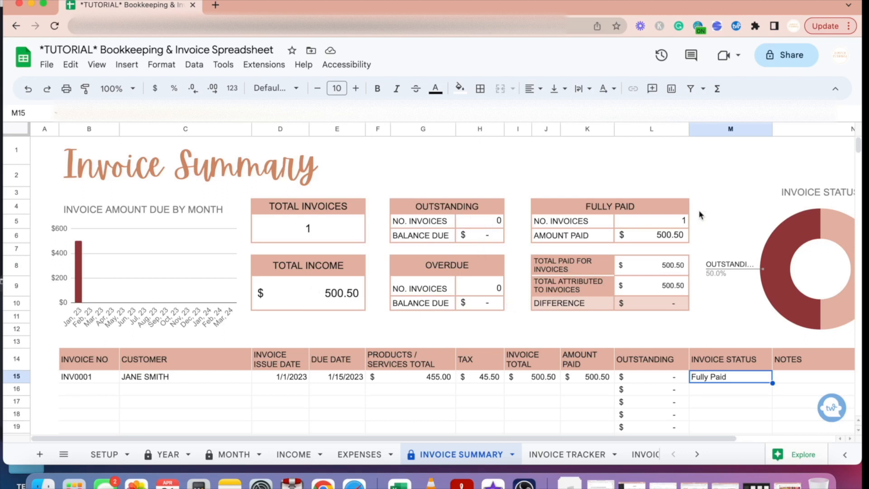
{"action": "scroll", "coordinate": [699, 215], "scroll_direction": "down", "scroll_amount": 3}
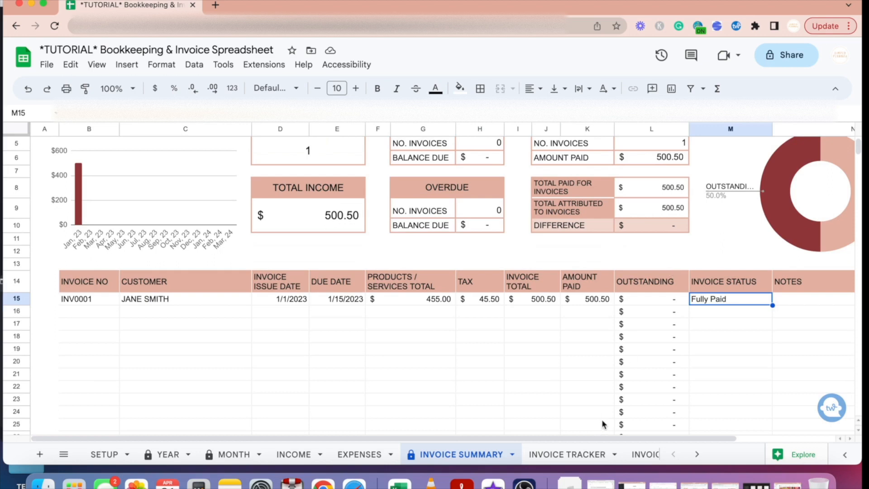
- Open the INVOICE TRACKER sheet and inspect the tax rate setting above the invoice table
{"action": "left_click", "coordinate": [567, 454]}
{"action": "left_click", "coordinate": [490, 164]}
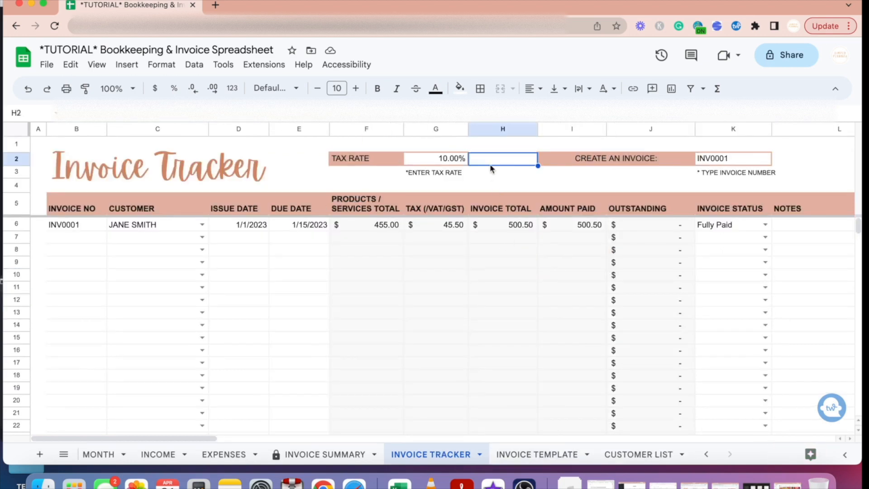
{"action": "left_click", "coordinate": [499, 177]}
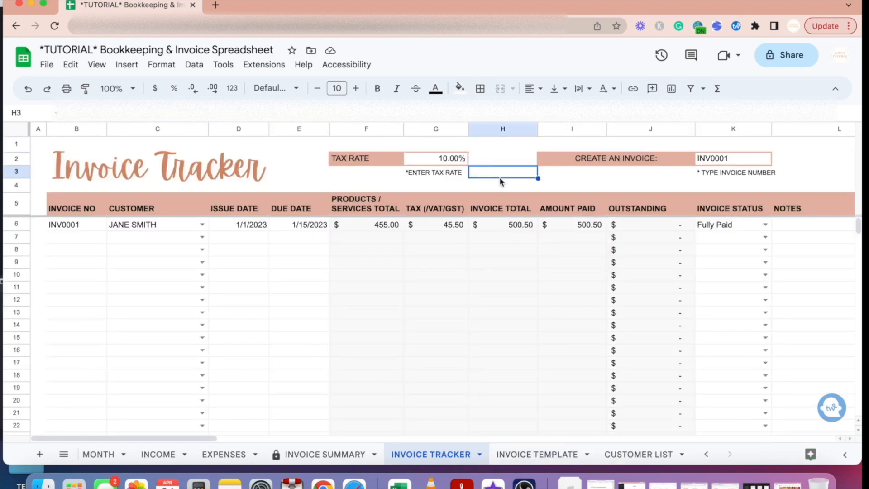
{"action": "left_click", "coordinate": [451, 162]}
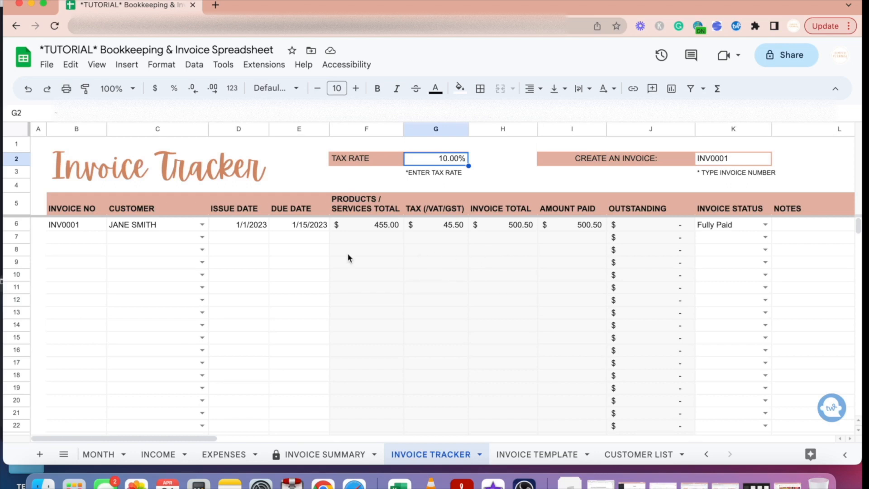
- Check the customer choices for the tracker's first empty invoice row against the CUSTOMER LIST sheet, leaving the row's customer blank
{"action": "left_click", "coordinate": [62, 238]}
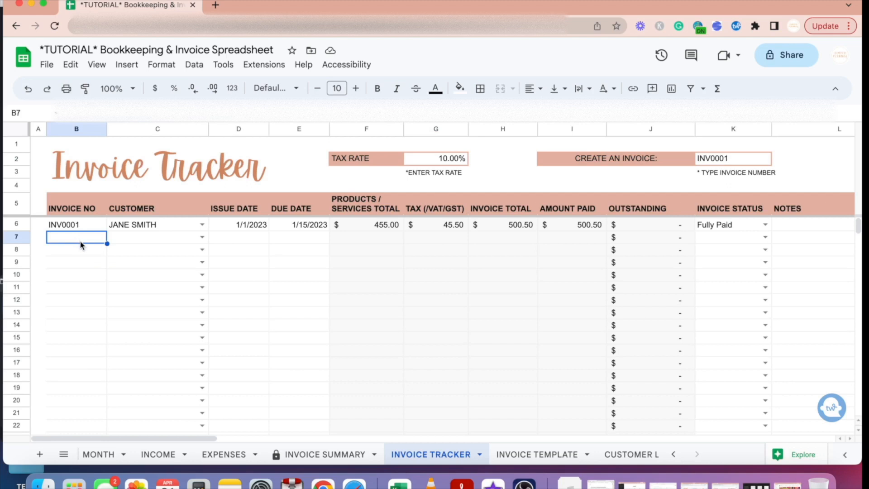
{"action": "left_click", "coordinate": [156, 239]}
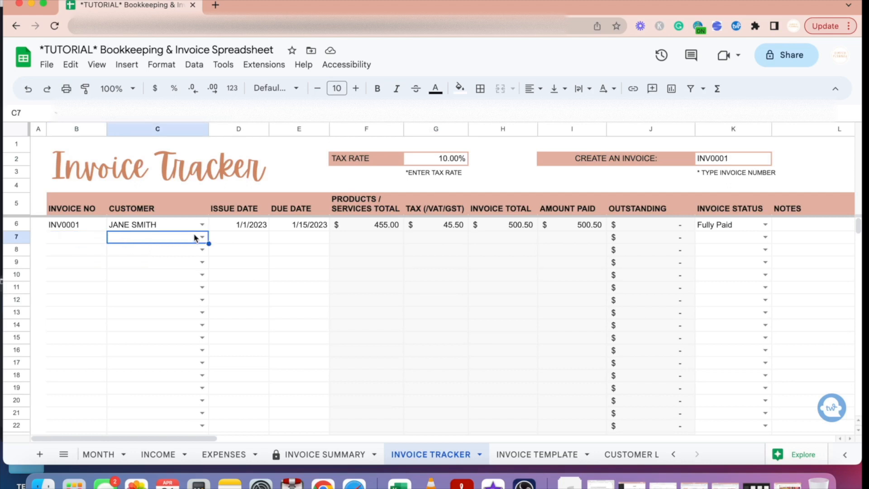
{"action": "left_click", "coordinate": [633, 455]}
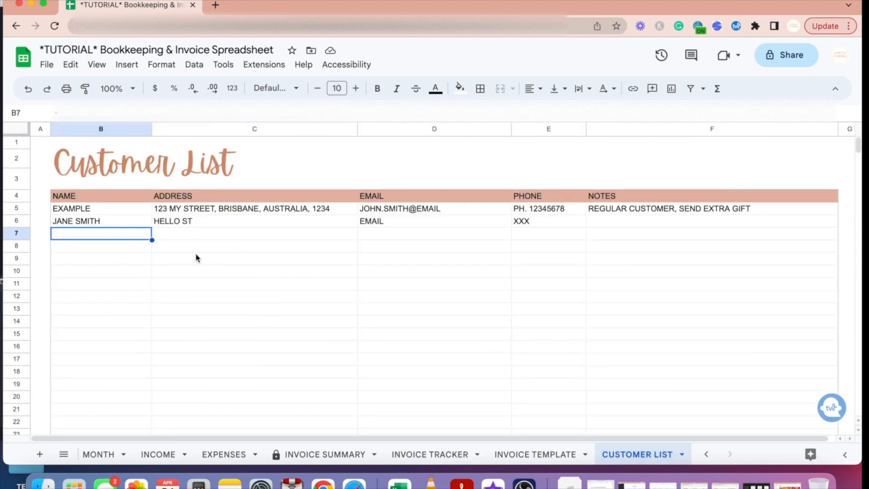
{"action": "left_click", "coordinate": [427, 454]}
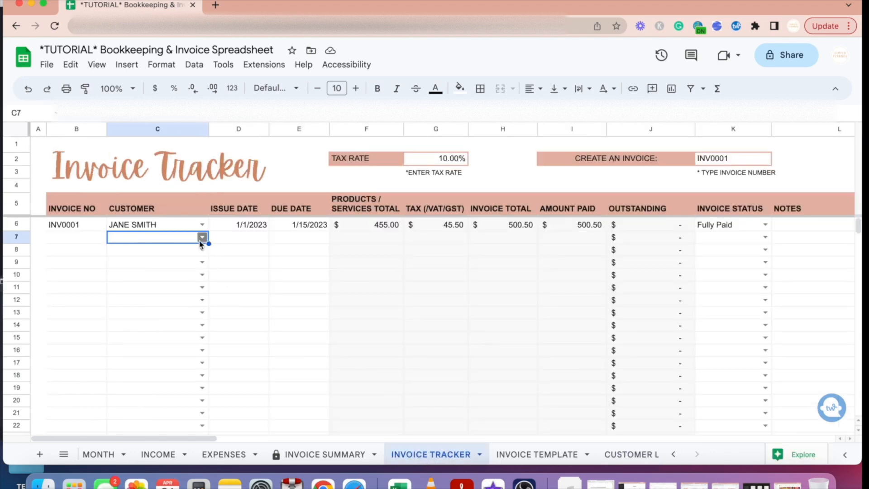
{"action": "left_click", "coordinate": [200, 238]}
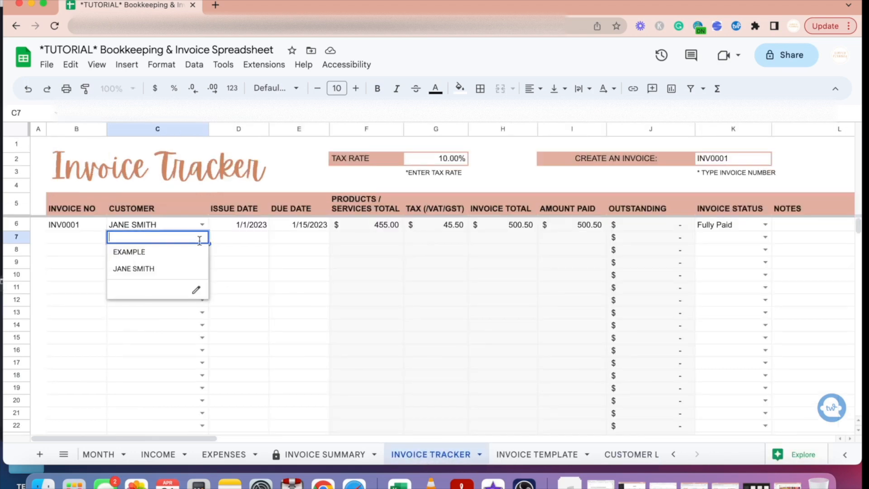
{"action": "left_click", "coordinate": [265, 252]}
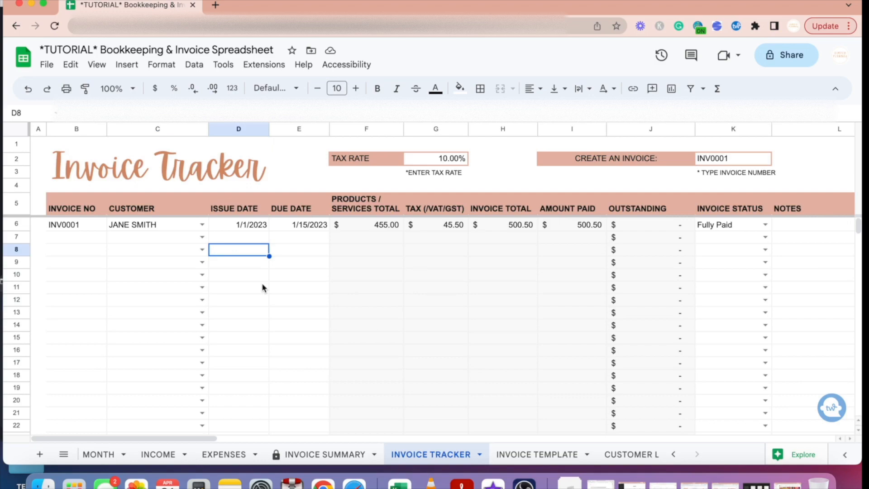
- In row 7 of the INVOICE TRACKER, set the Product / Service 1 item to PRODUCT 2 with a quantity of 1
{"action": "scroll", "coordinate": [262, 287], "scroll_direction": "right", "scroll_amount": 1}
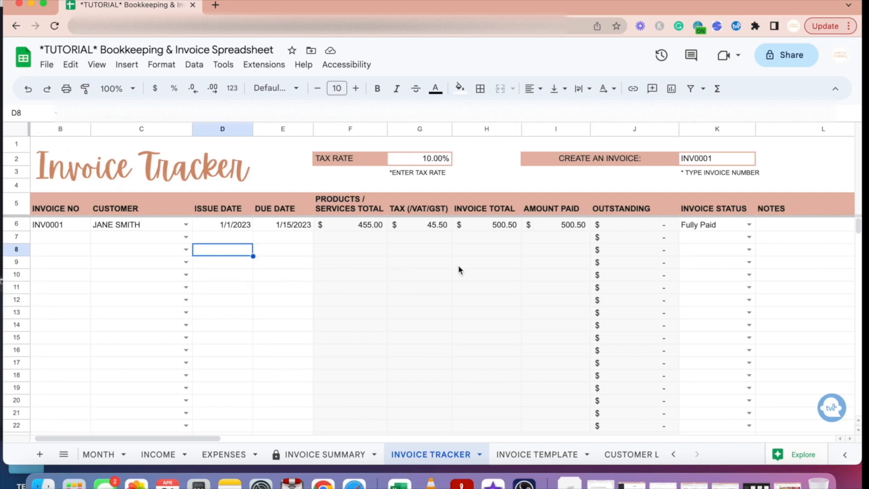
{"action": "scroll", "coordinate": [458, 268], "scroll_direction": "right", "scroll_amount": 15}
{"action": "scroll", "coordinate": [458, 268], "scroll_direction": "left", "scroll_amount": 12}
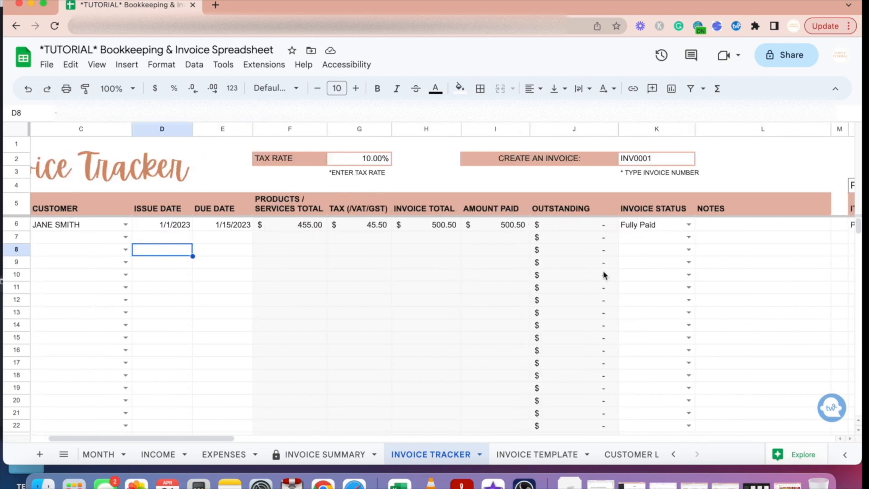
{"action": "scroll", "coordinate": [603, 275], "scroll_direction": "right", "scroll_amount": 10}
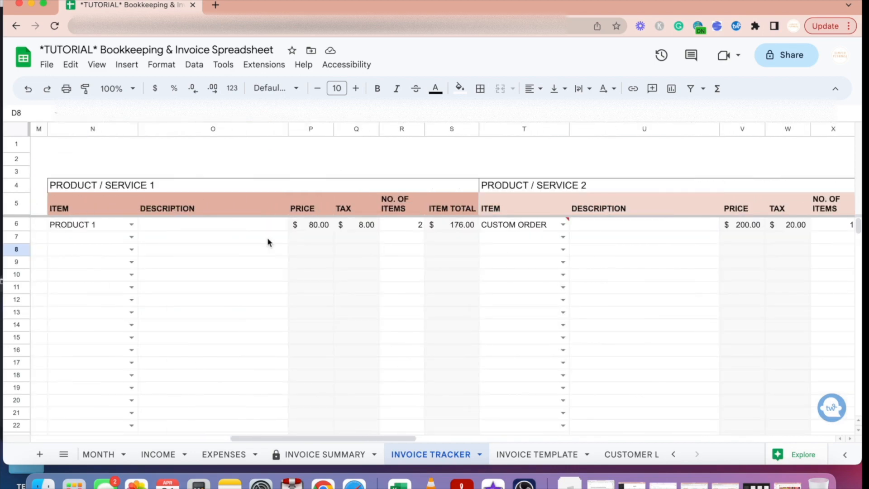
{"action": "left_click", "coordinate": [132, 237]}
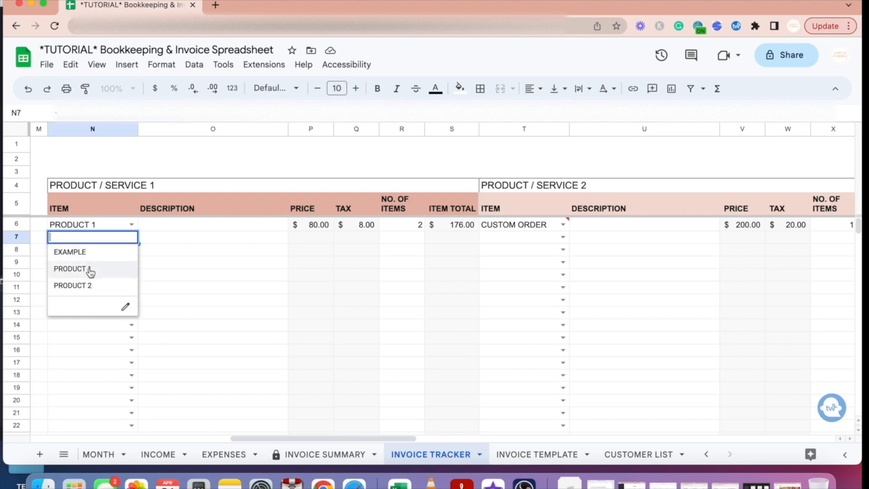
{"action": "left_click", "coordinate": [103, 287]}
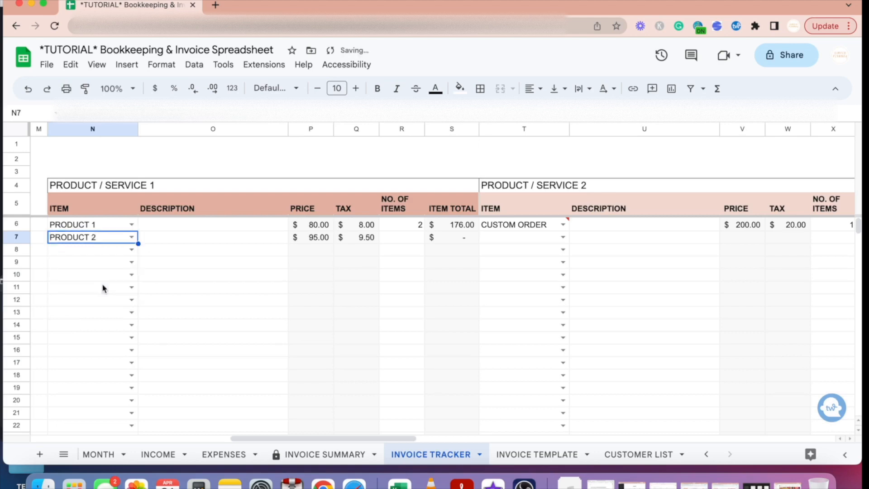
{"action": "left_click", "coordinate": [410, 241]}
{"action": "type", "text": "1"}
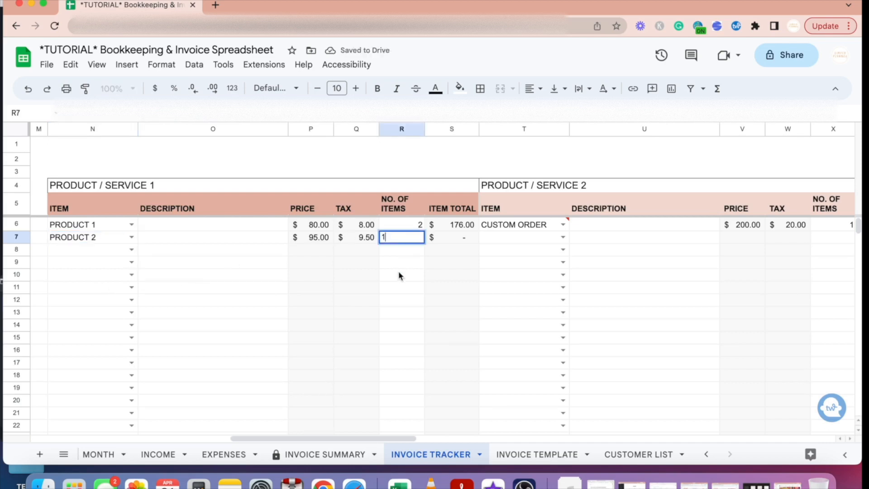
{"action": "left_click", "coordinate": [400, 274]}
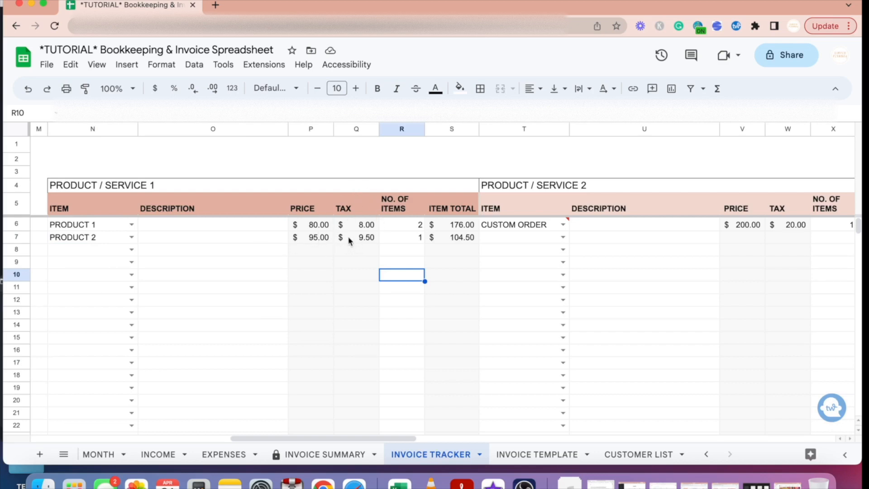
- Review the invoice totals, outstanding and invoice status columns of the INVOICE TRACKER for row 7
{"action": "left_click", "coordinate": [394, 239]}
{"action": "scroll", "coordinate": [316, 280], "scroll_direction": "left", "scroll_amount": 10}
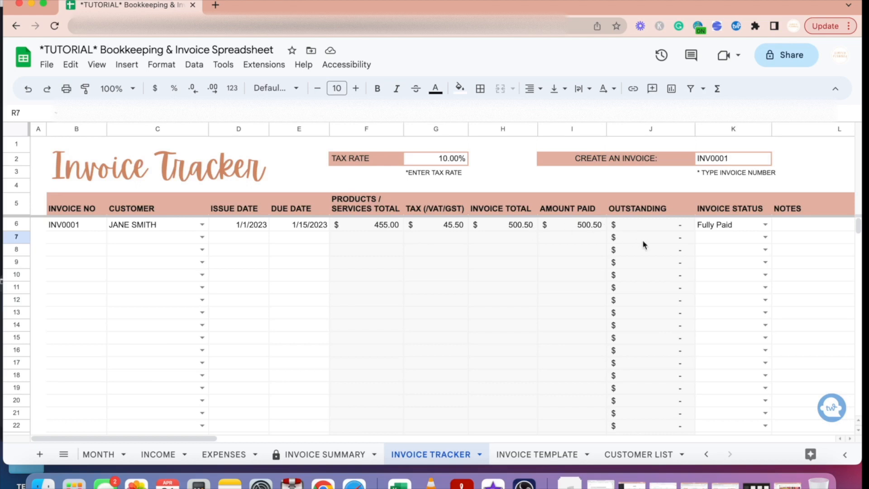
{"action": "scroll", "coordinate": [445, 285], "scroll_direction": "right", "scroll_amount": 5}
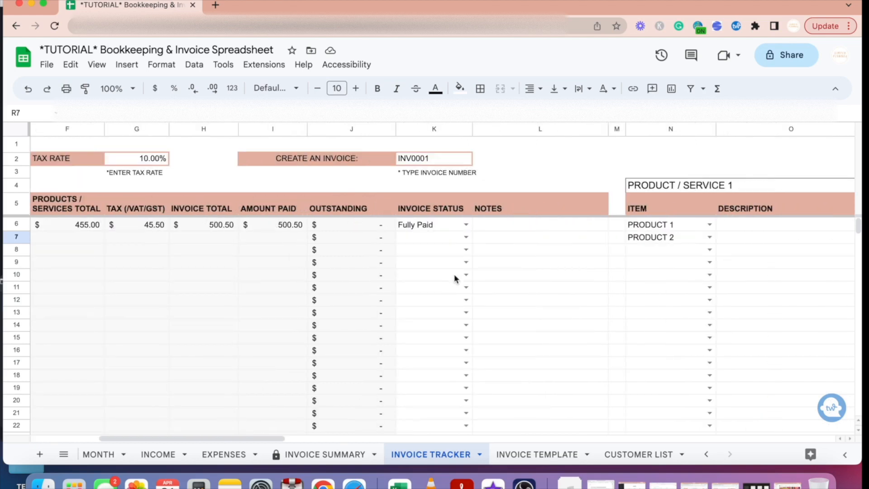
- Enter 2 as the invoice number in row 7 of the INVOICE TRACKER
{"action": "scroll", "coordinate": [161, 283], "scroll_direction": "left", "scroll_amount": 5}
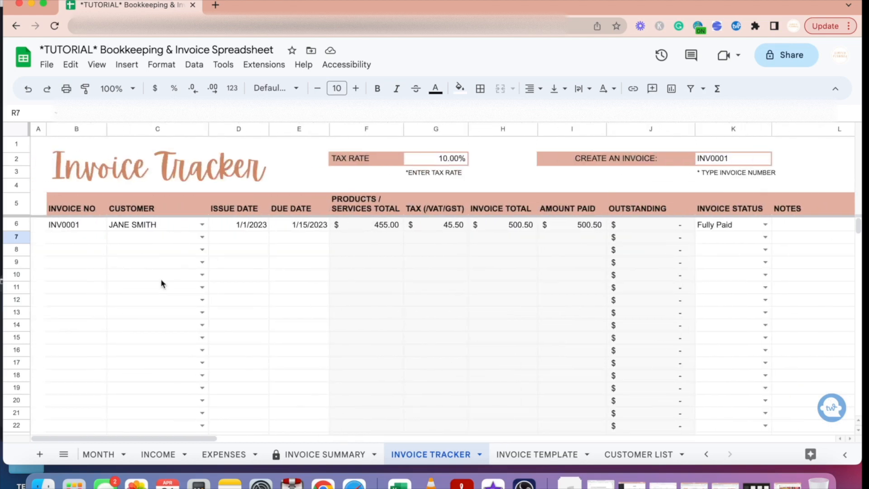
{"action": "left_click", "coordinate": [70, 242]}
{"action": "type", "text": "2"}
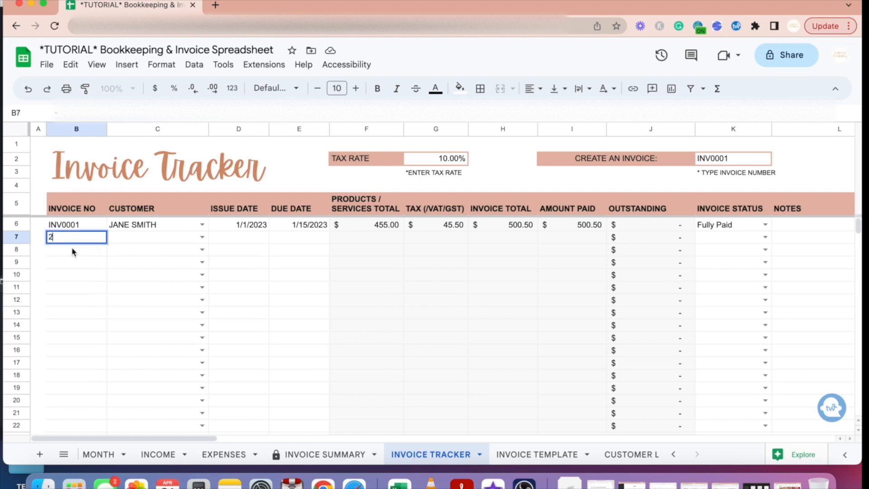
{"action": "left_click", "coordinate": [93, 273]}
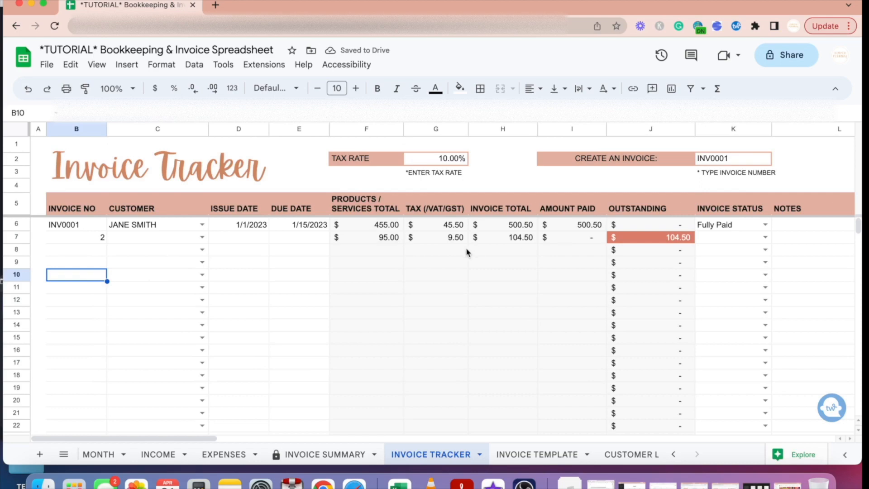
- Review the Product / Service sections across the INVOICE TRACKER, including row 7's issue date and invoice number cells
{"action": "scroll", "coordinate": [468, 252], "scroll_direction": "right", "scroll_amount": 15}
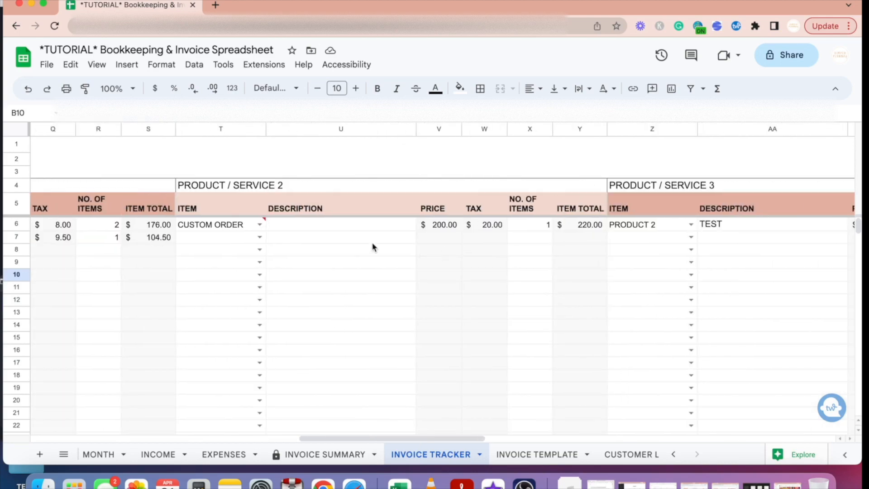
{"action": "scroll", "coordinate": [372, 247], "scroll_direction": "right", "scroll_amount": 20}
{"action": "scroll", "coordinate": [372, 247], "scroll_direction": "left", "scroll_amount": 10}
{"action": "scroll", "coordinate": [372, 243], "scroll_direction": "left", "scroll_amount": 20}
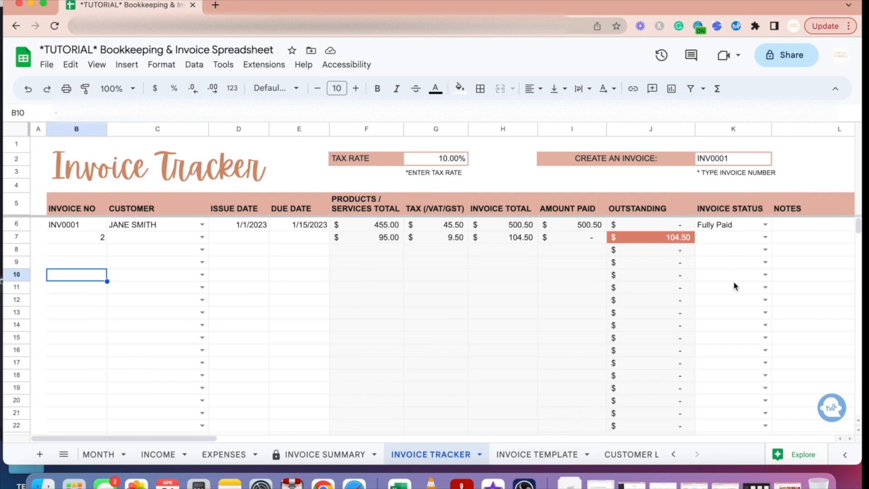
{"action": "left_click", "coordinate": [243, 238]}
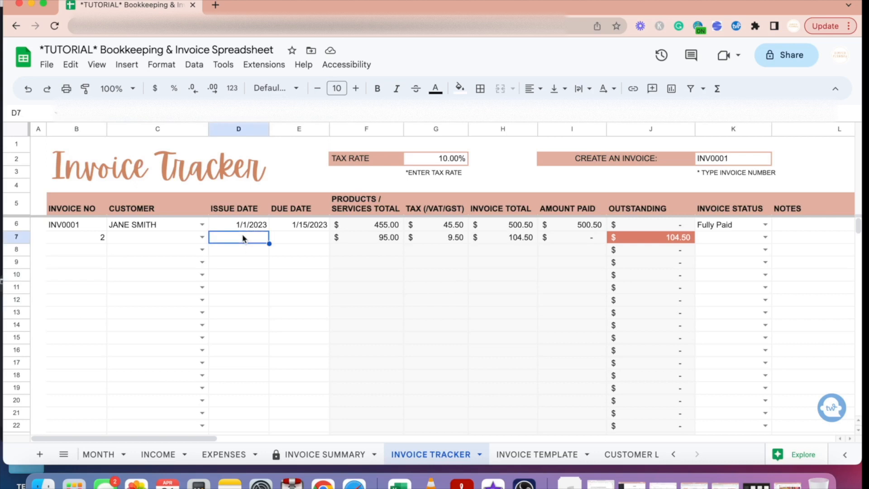
{"action": "left_click", "coordinate": [81, 240]}
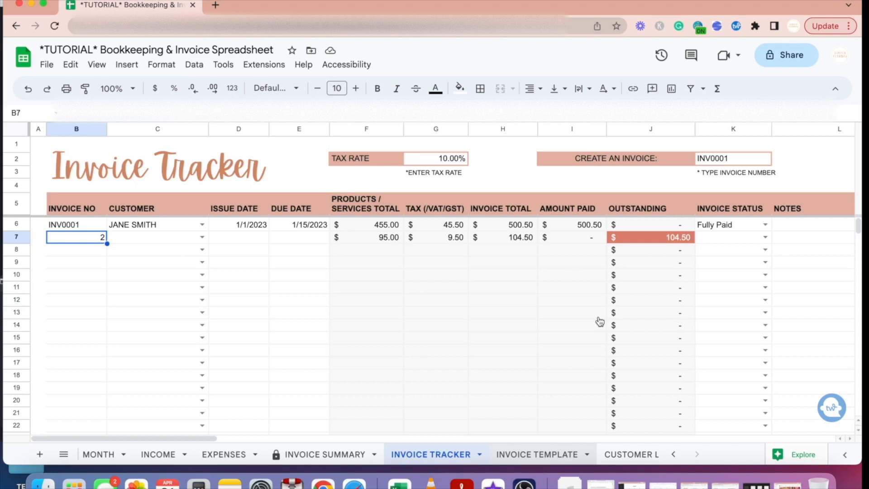
- Open the INVOICE TEMPLATE sheet and examine its invoice number, logo, item lines and header fields
{"action": "left_click", "coordinate": [433, 345]}
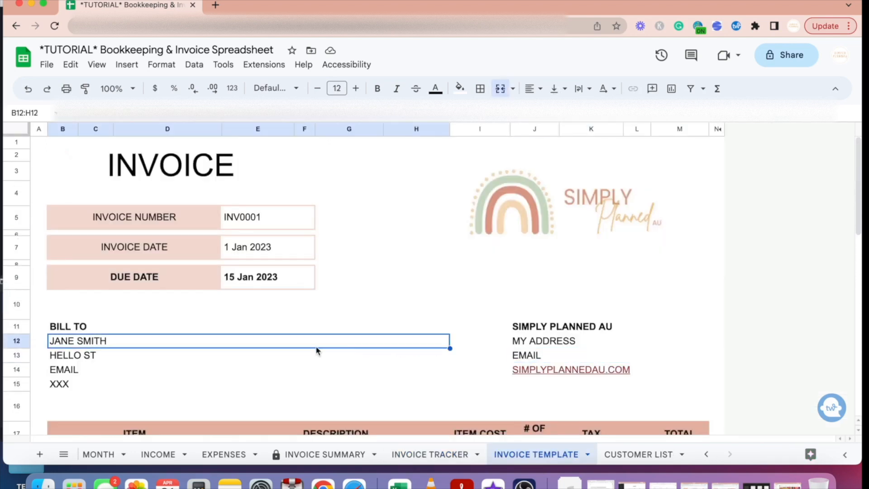
{"action": "left_click", "coordinate": [716, 294]}
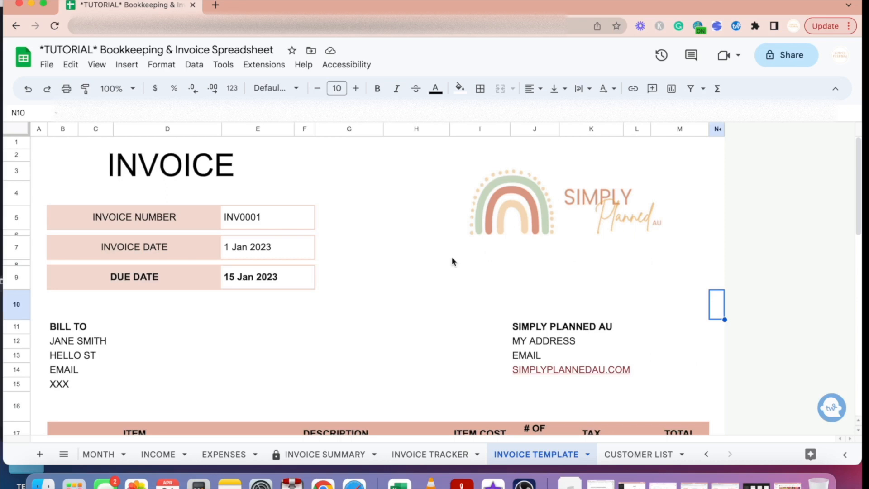
{"action": "left_click", "coordinate": [163, 225]}
{"action": "left_click", "coordinate": [536, 211]}
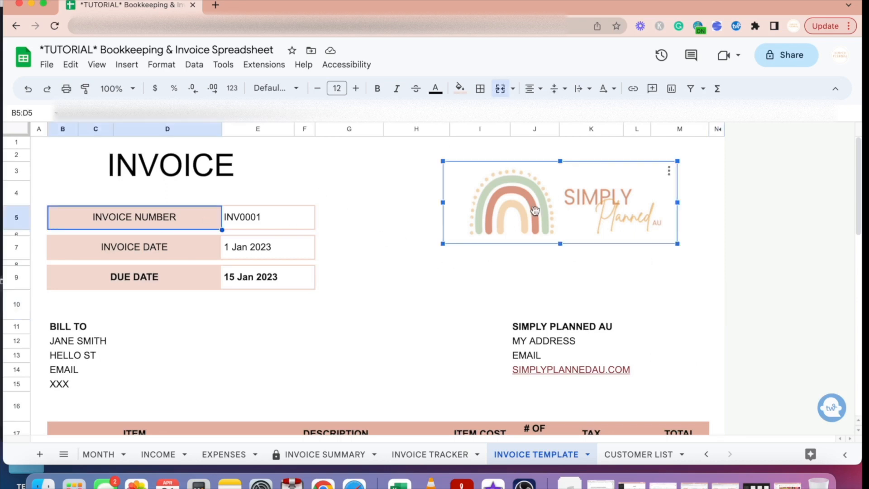
{"action": "left_click", "coordinate": [682, 292]}
{"action": "scroll", "coordinate": [681, 295], "scroll_direction": "down", "scroll_amount": 5}
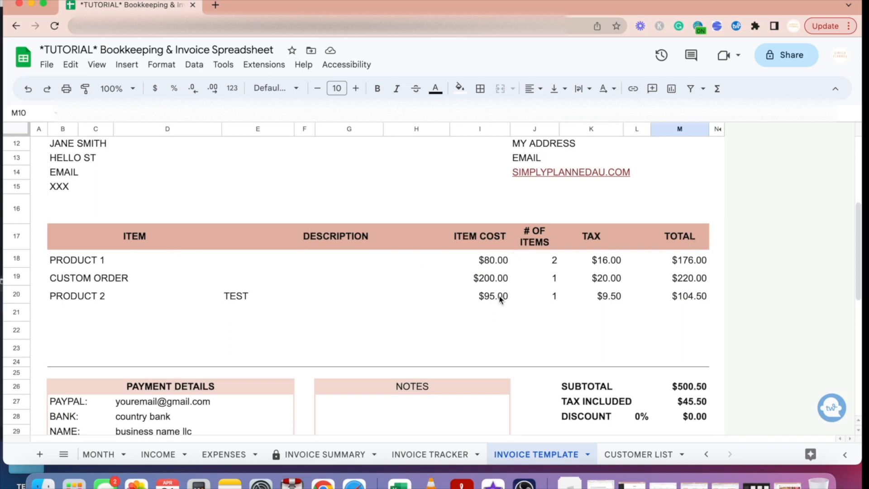
{"action": "left_click", "coordinate": [176, 268]}
{"action": "scroll", "coordinate": [265, 249], "scroll_direction": "up", "scroll_amount": 5}
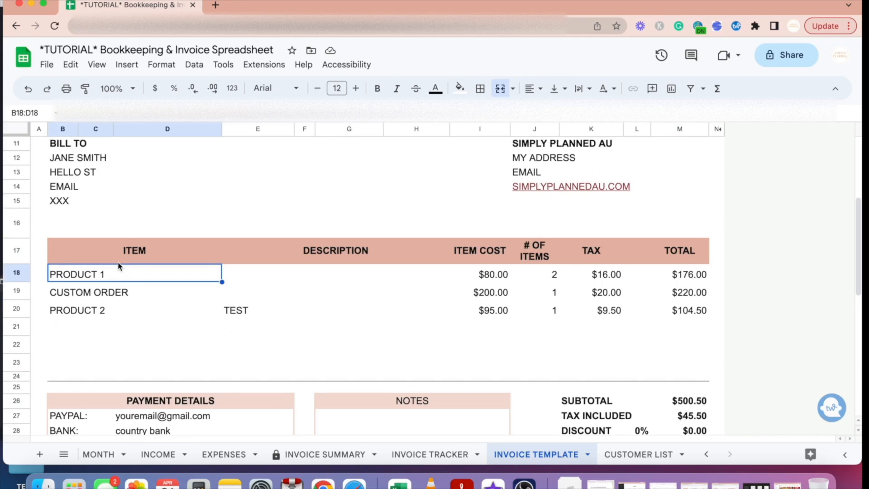
{"action": "left_click", "coordinate": [297, 226]}
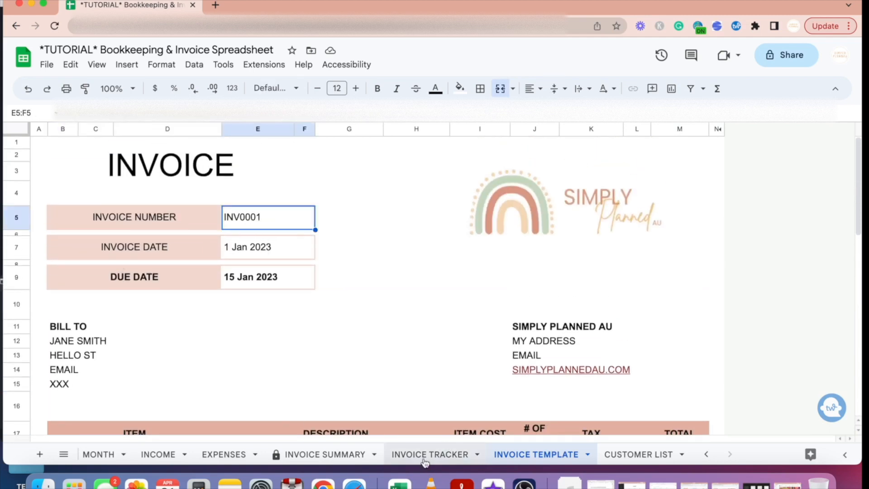
- Set the INVOICE TRACKER's CREATE AN INVOICE number to 2
{"action": "left_click", "coordinate": [425, 455]}
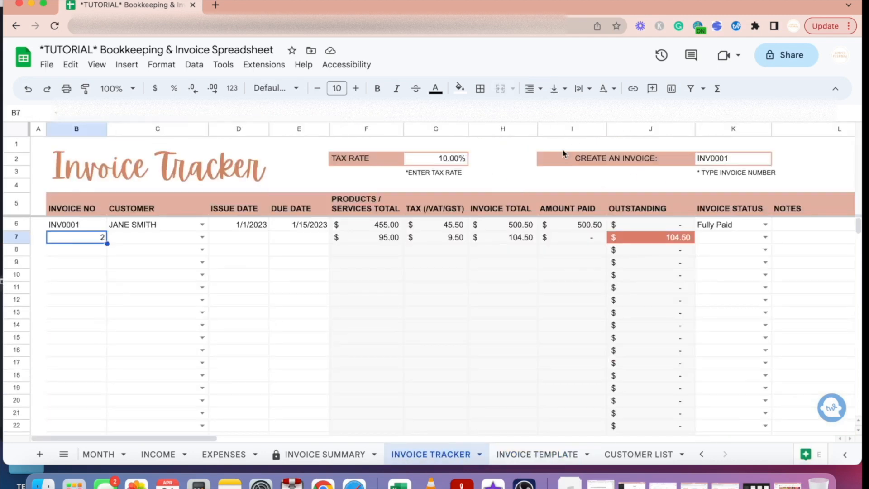
{"action": "left_click", "coordinate": [729, 162]}
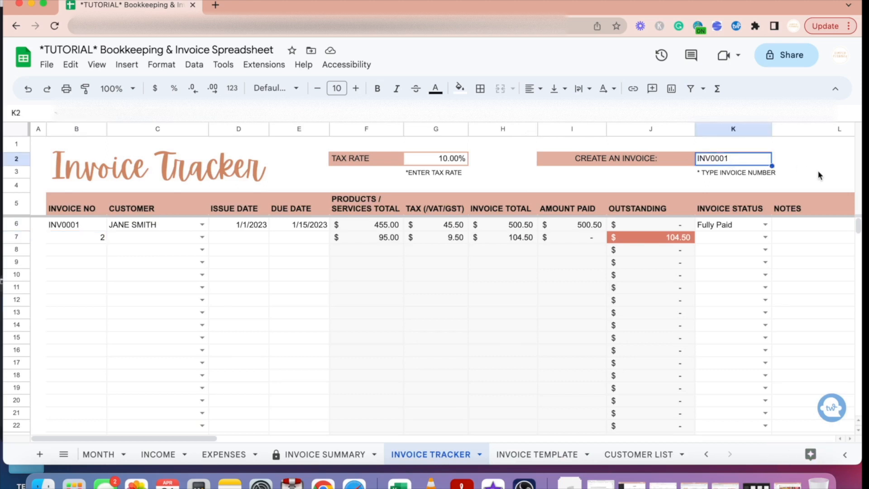
{"action": "type", "text": "2"}
{"action": "left_click", "coordinate": [798, 166]}
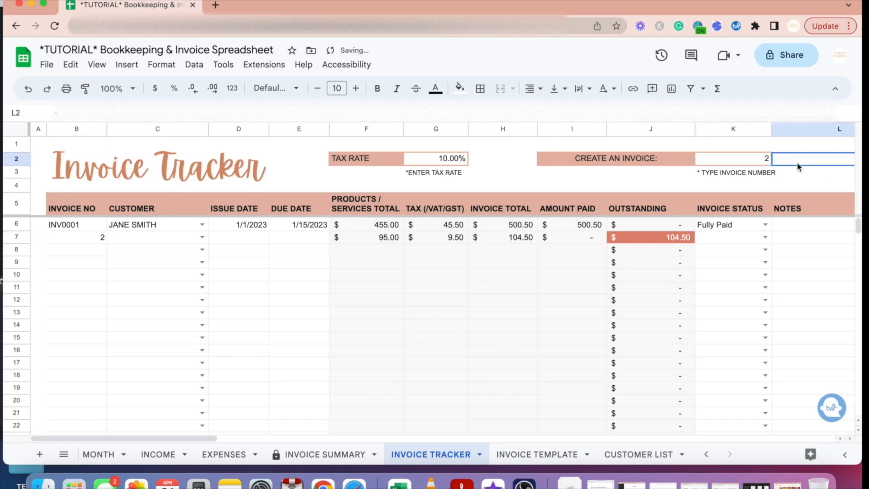
- Check invoice 2 in the INVOICE TEMPLATE, covering the bill-to lines, item row, totals and footer
{"action": "left_click", "coordinate": [537, 454]}
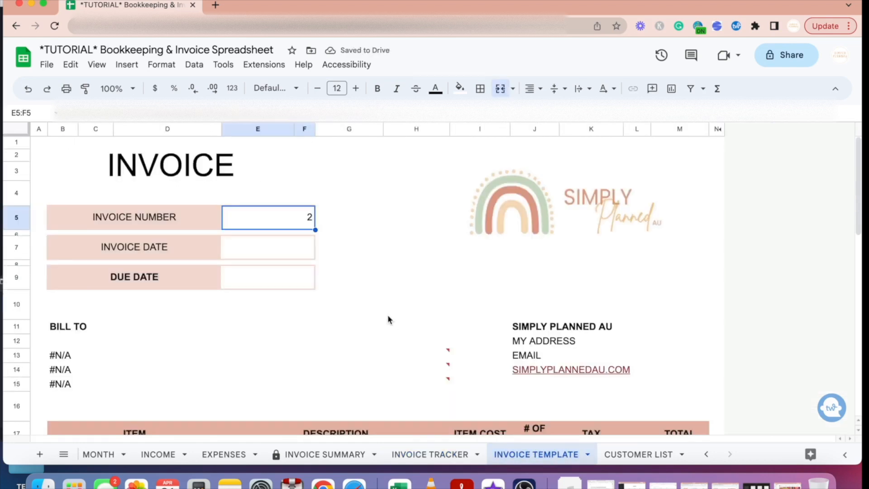
{"action": "left_click", "coordinate": [280, 331]}
{"action": "scroll", "coordinate": [146, 318], "scroll_direction": "down", "scroll_amount": 1}
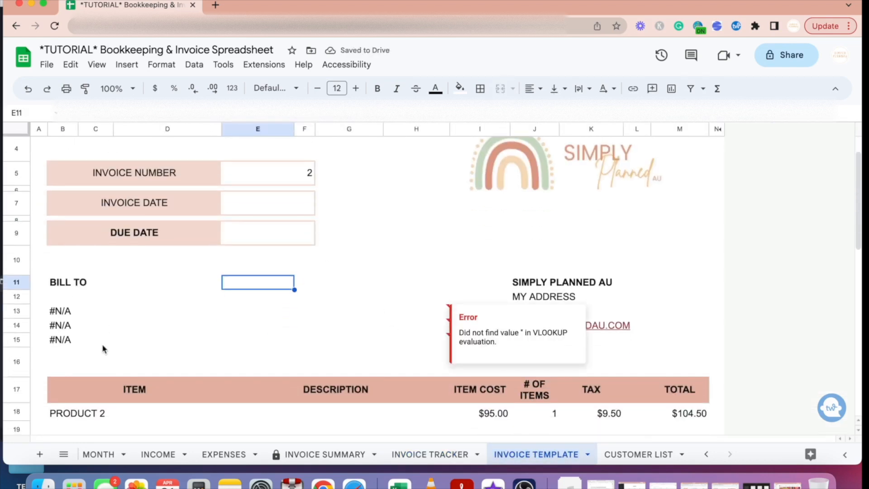
{"action": "scroll", "coordinate": [103, 349], "scroll_direction": "down", "scroll_amount": 3}
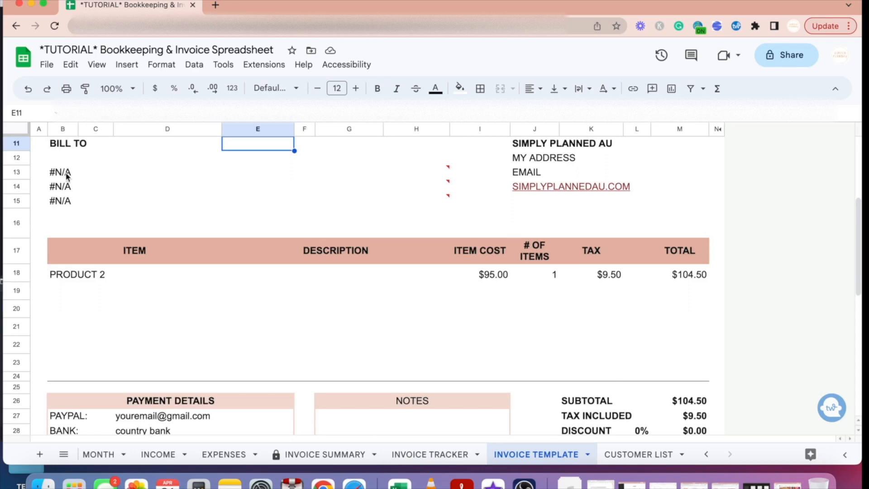
{"action": "mouse_move", "coordinate": [62, 196]}
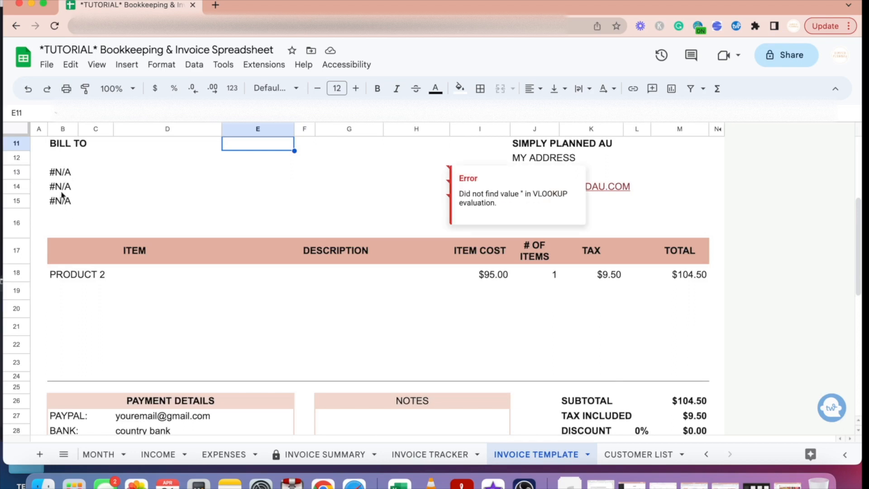
{"action": "left_click", "coordinate": [97, 276]}
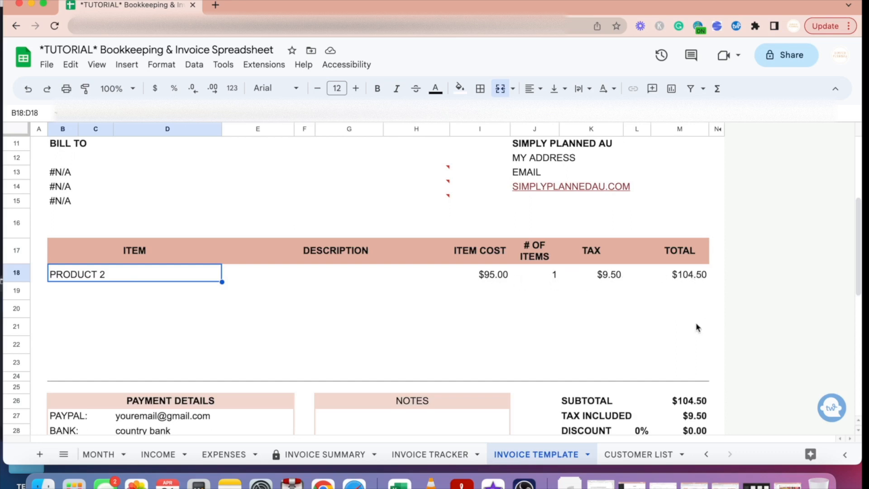
{"action": "scroll", "coordinate": [696, 322], "scroll_direction": "down", "scroll_amount": 2}
{"action": "scroll", "coordinate": [493, 305], "scroll_direction": "down", "scroll_amount": 3}
{"action": "scroll", "coordinate": [493, 306], "scroll_direction": "down", "scroll_amount": 5}
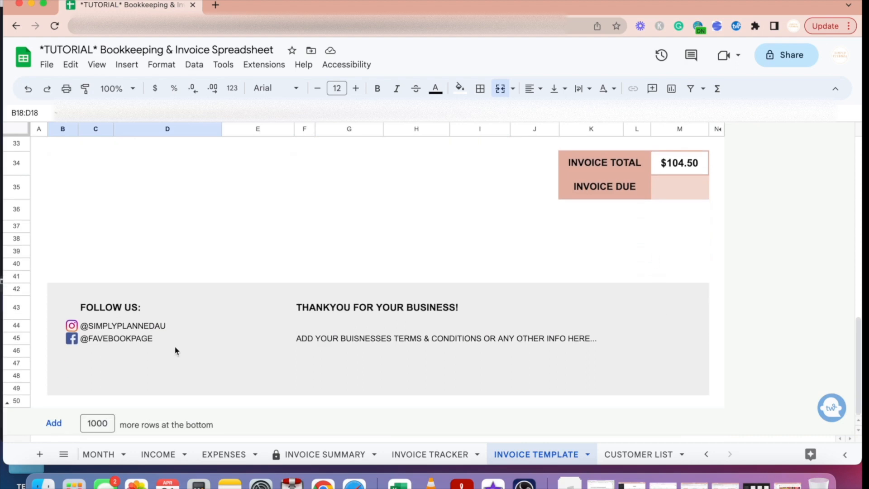
- Inspect the social media handle cells under FOLLOW US in the INVOICE TEMPLATE footer
{"action": "left_click", "coordinate": [122, 328]}
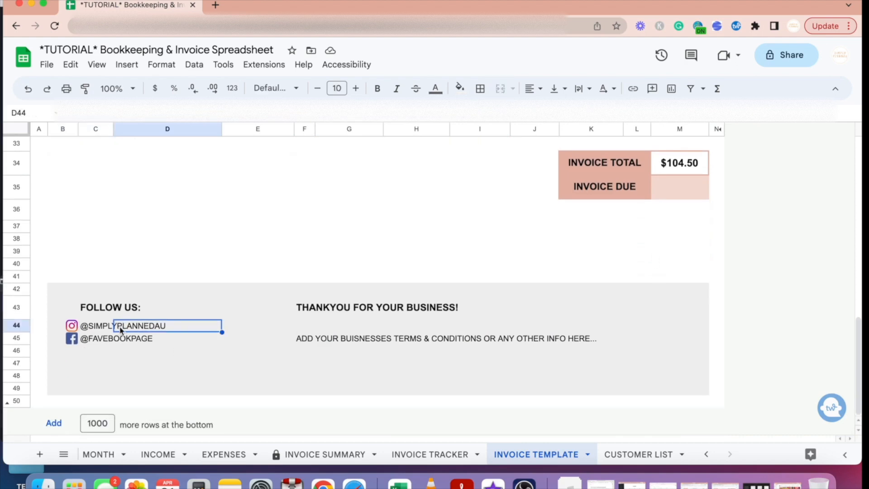
{"action": "left_click", "coordinate": [85, 330]}
{"action": "left_click", "coordinate": [88, 347]}
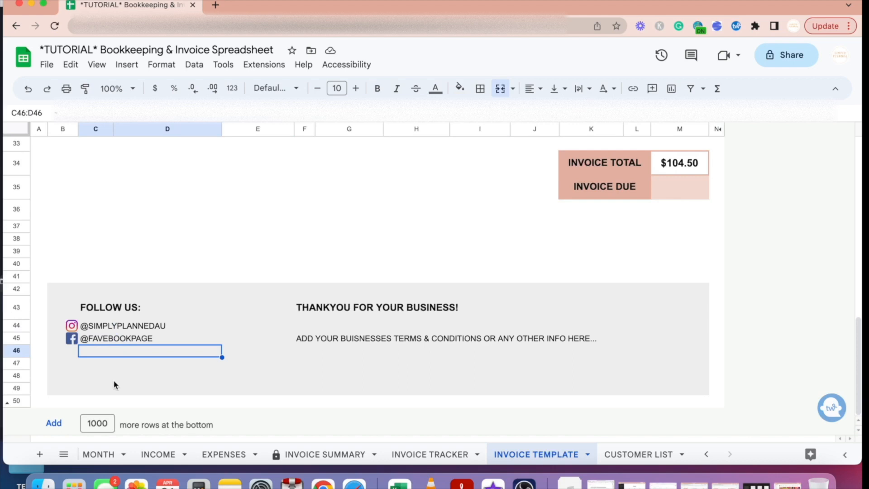
{"action": "left_click", "coordinate": [108, 332]}
{"action": "left_click", "coordinate": [90, 338]}
{"action": "left_click", "coordinate": [173, 365]}
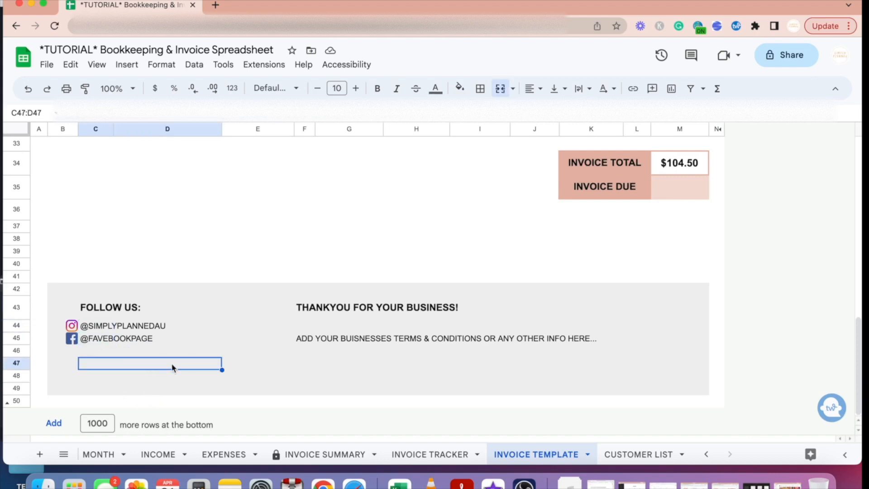
- Open the YEAR sheet and look over the Annual Overview's charts and monthly income table
{"action": "scroll", "coordinate": [502, 366], "scroll_direction": "up", "scroll_amount": 3}
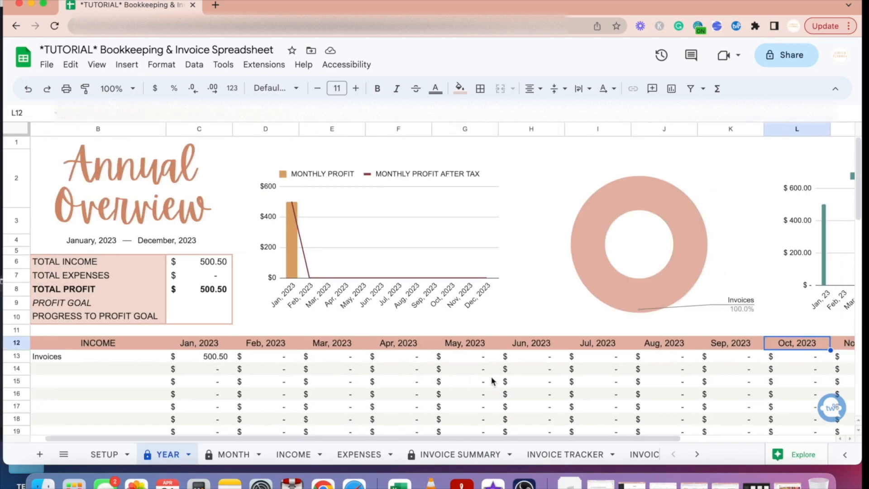
{"action": "scroll", "coordinate": [703, 359], "scroll_direction": "right", "scroll_amount": 5}
{"action": "scroll", "coordinate": [703, 359], "scroll_direction": "left", "scroll_amount": 5}
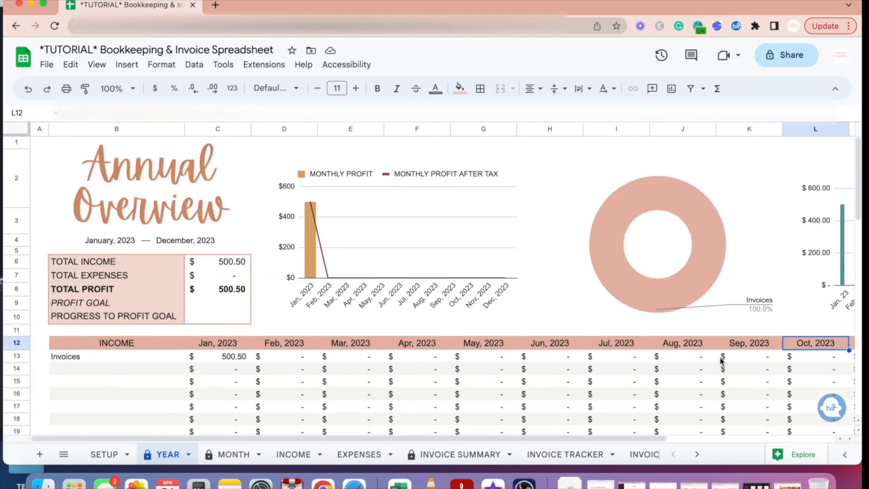
{"action": "left_click", "coordinate": [526, 397]}
{"action": "left_click", "coordinate": [314, 382]}
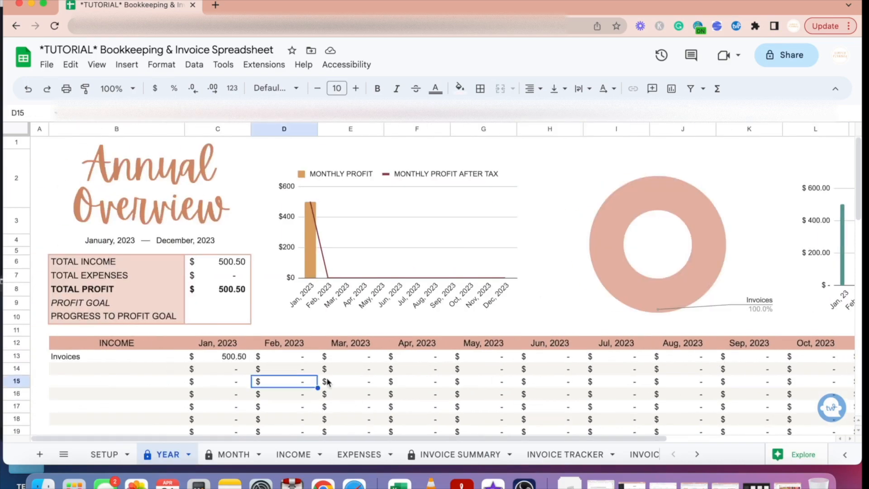